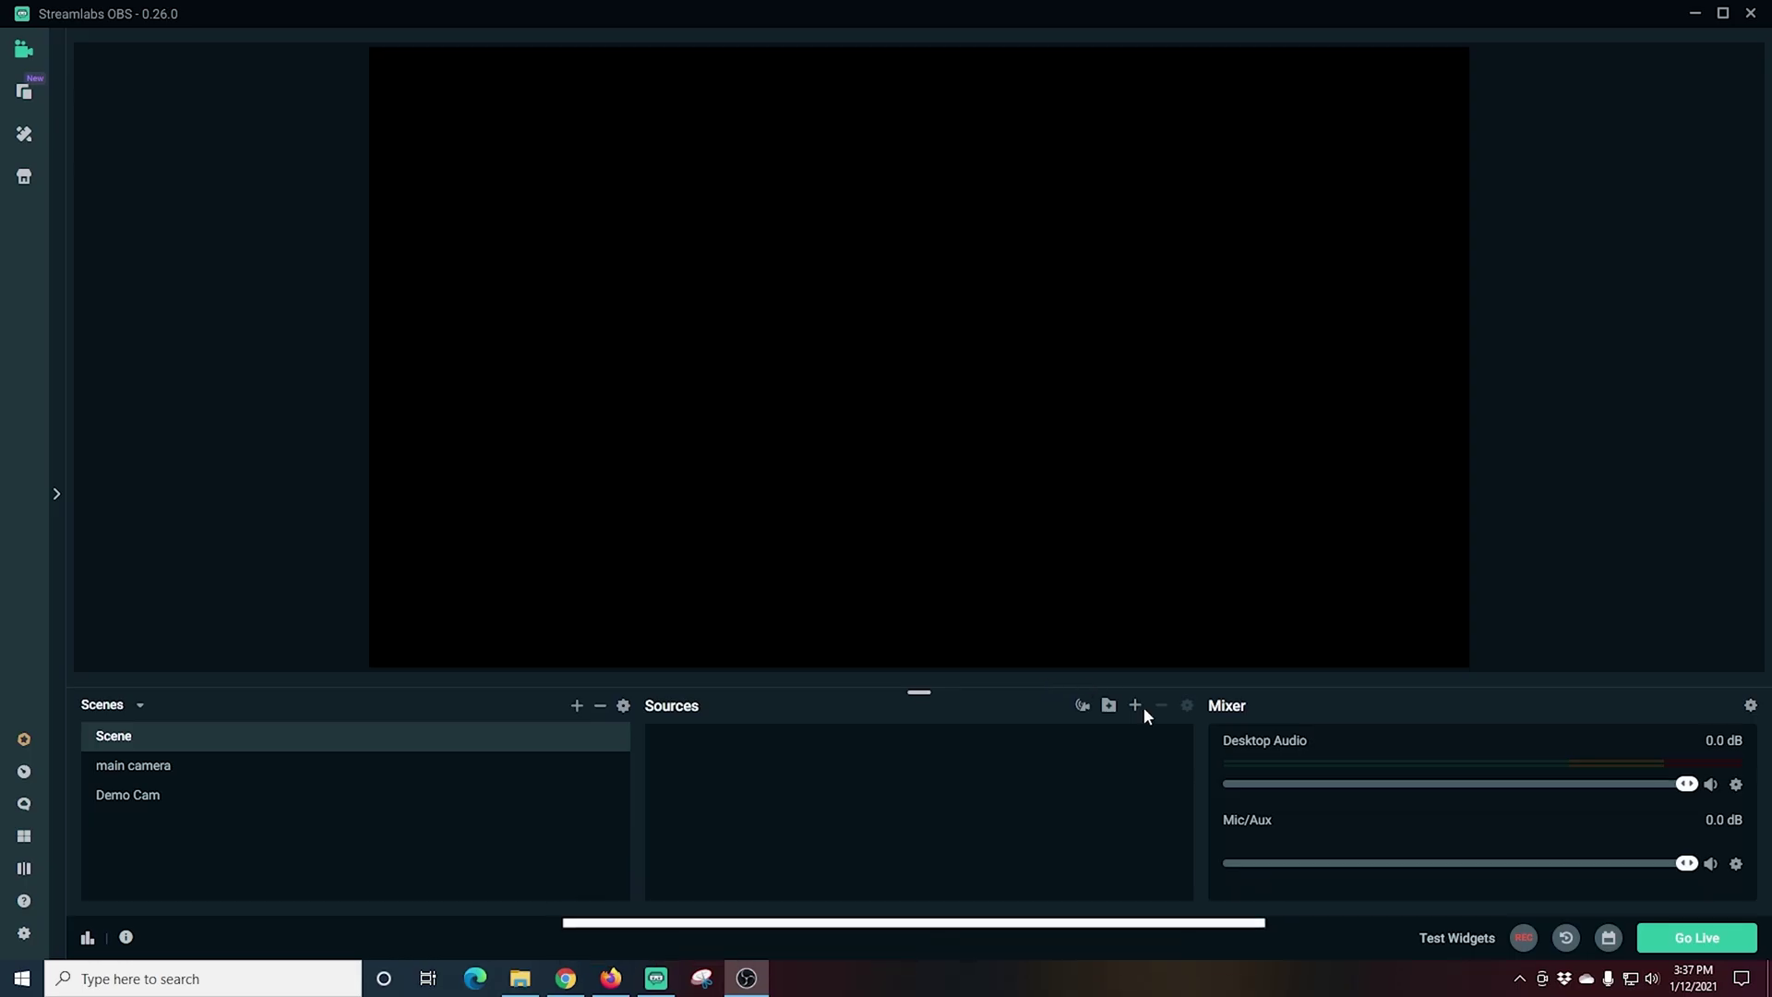
# Step: Add an Alertbox widget source to the Scene, keeping the default name Alertbox
pyautogui.click(1135, 705)
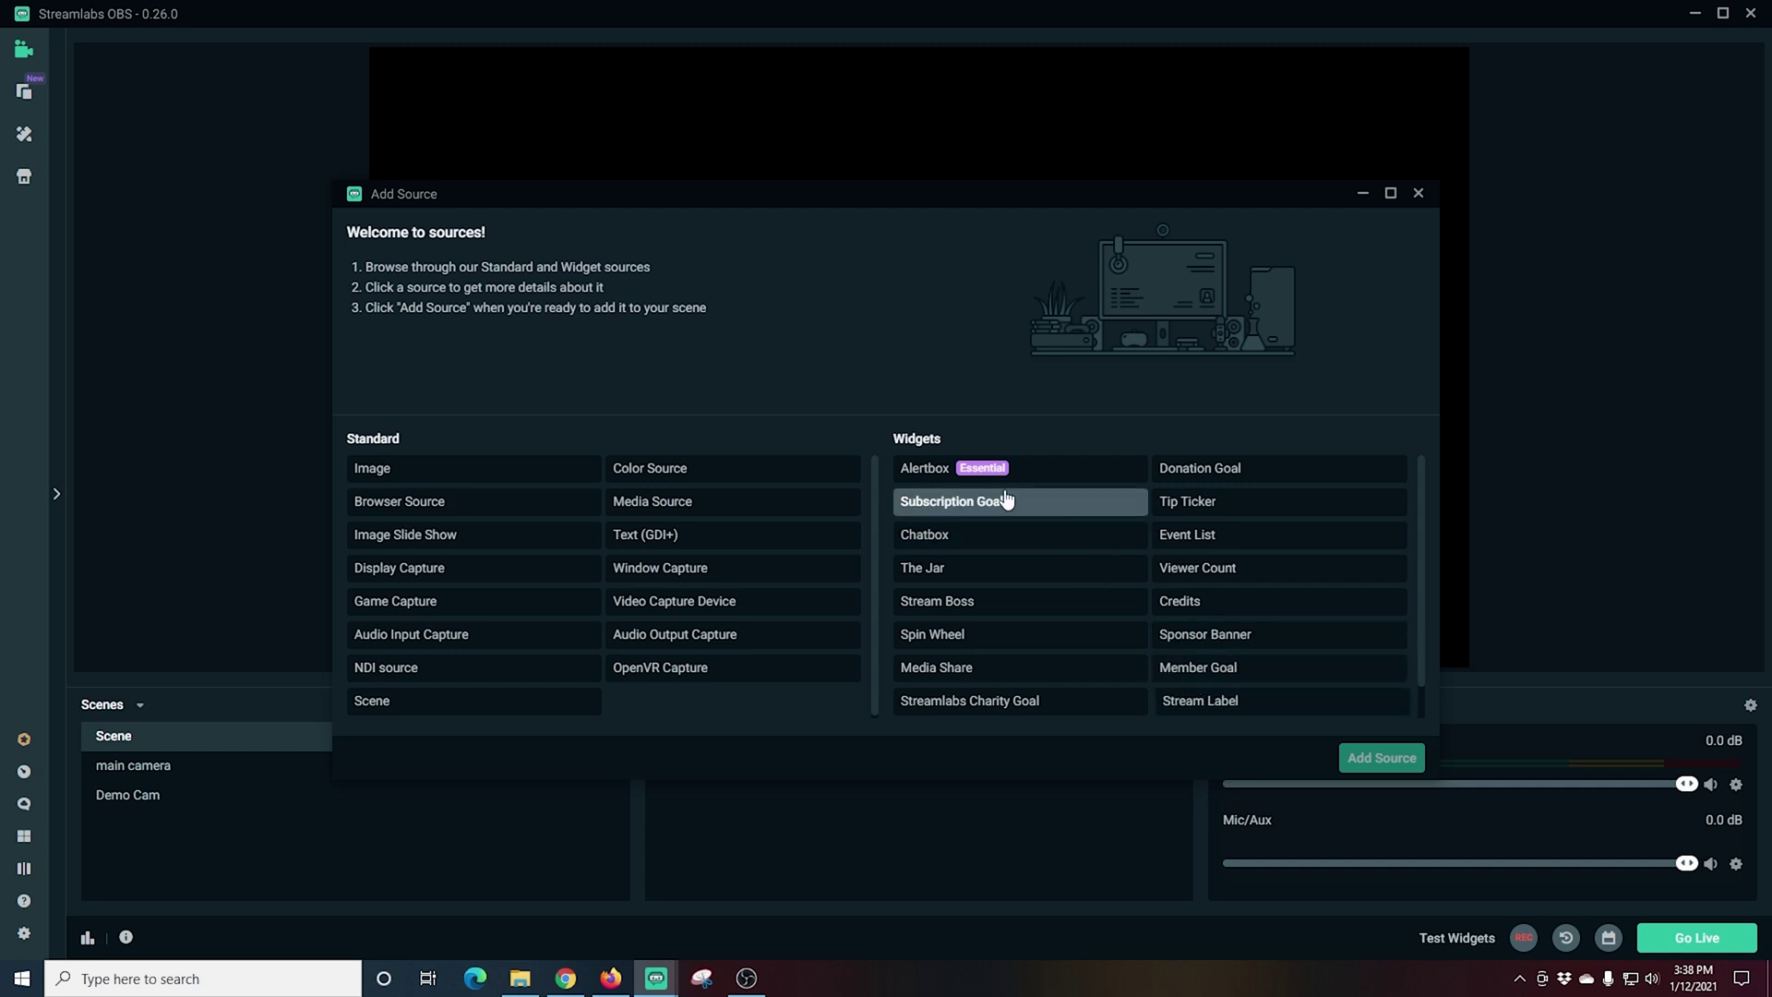
pyautogui.click(937, 468)
pyautogui.click(1367, 756)
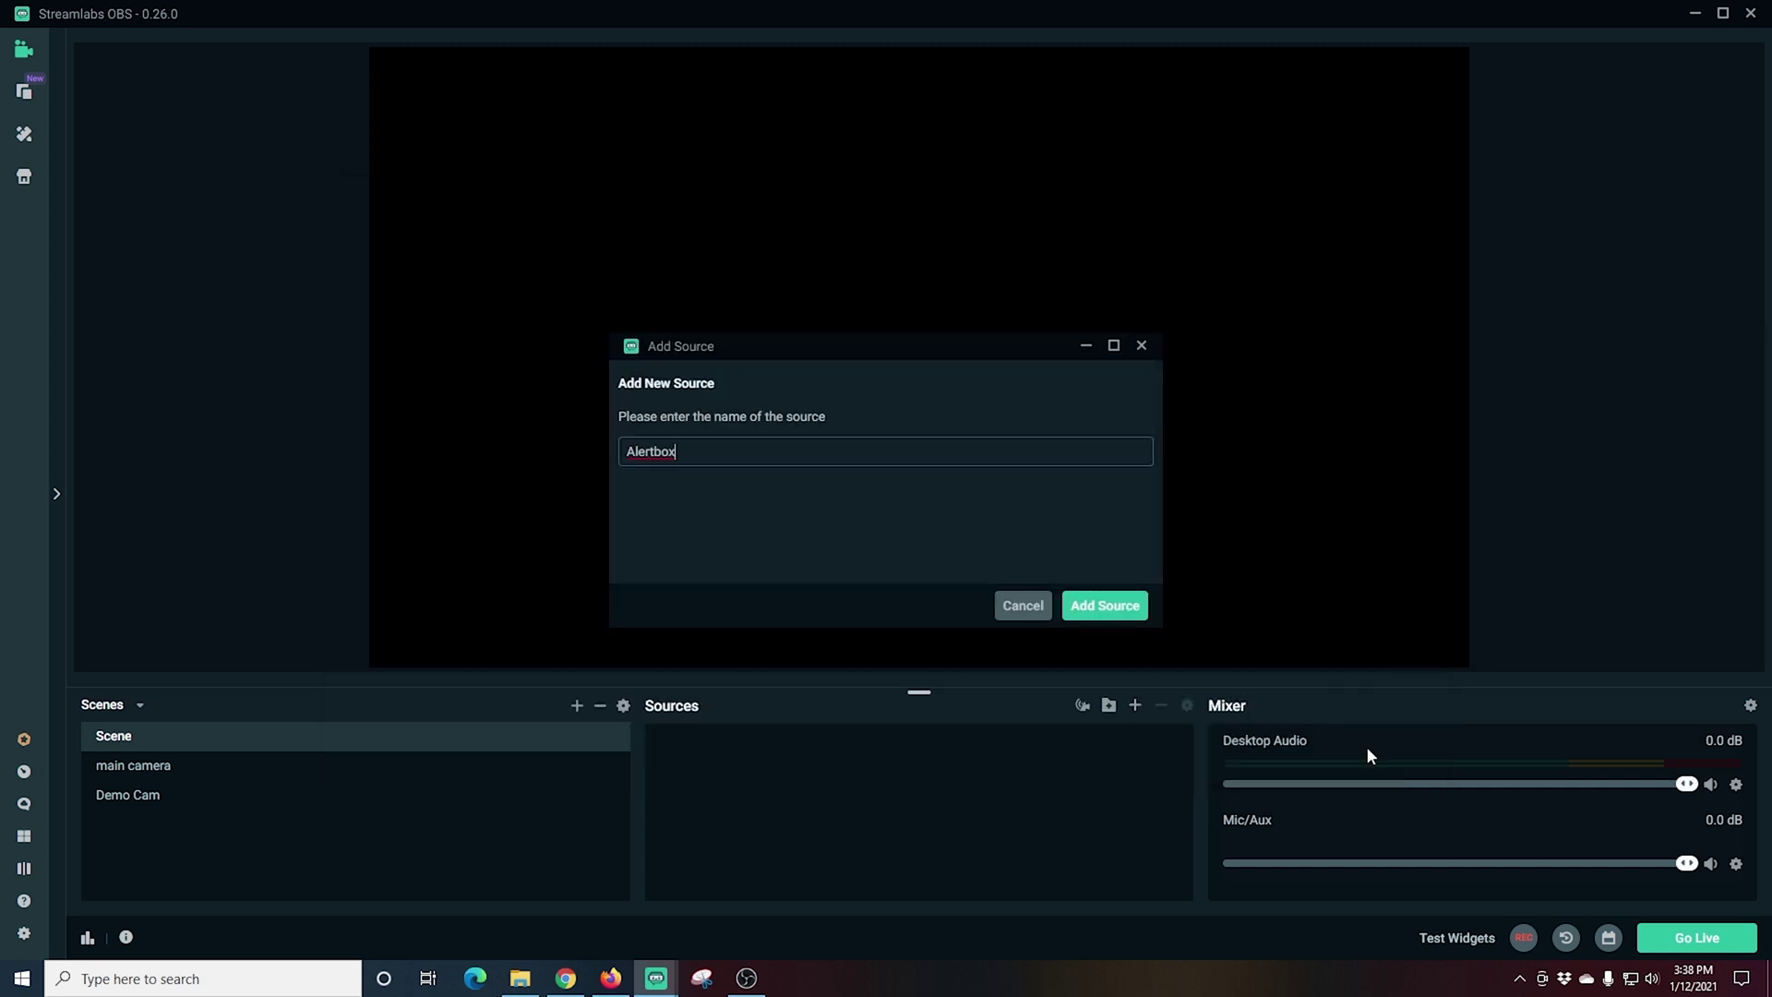
pyautogui.click(1094, 607)
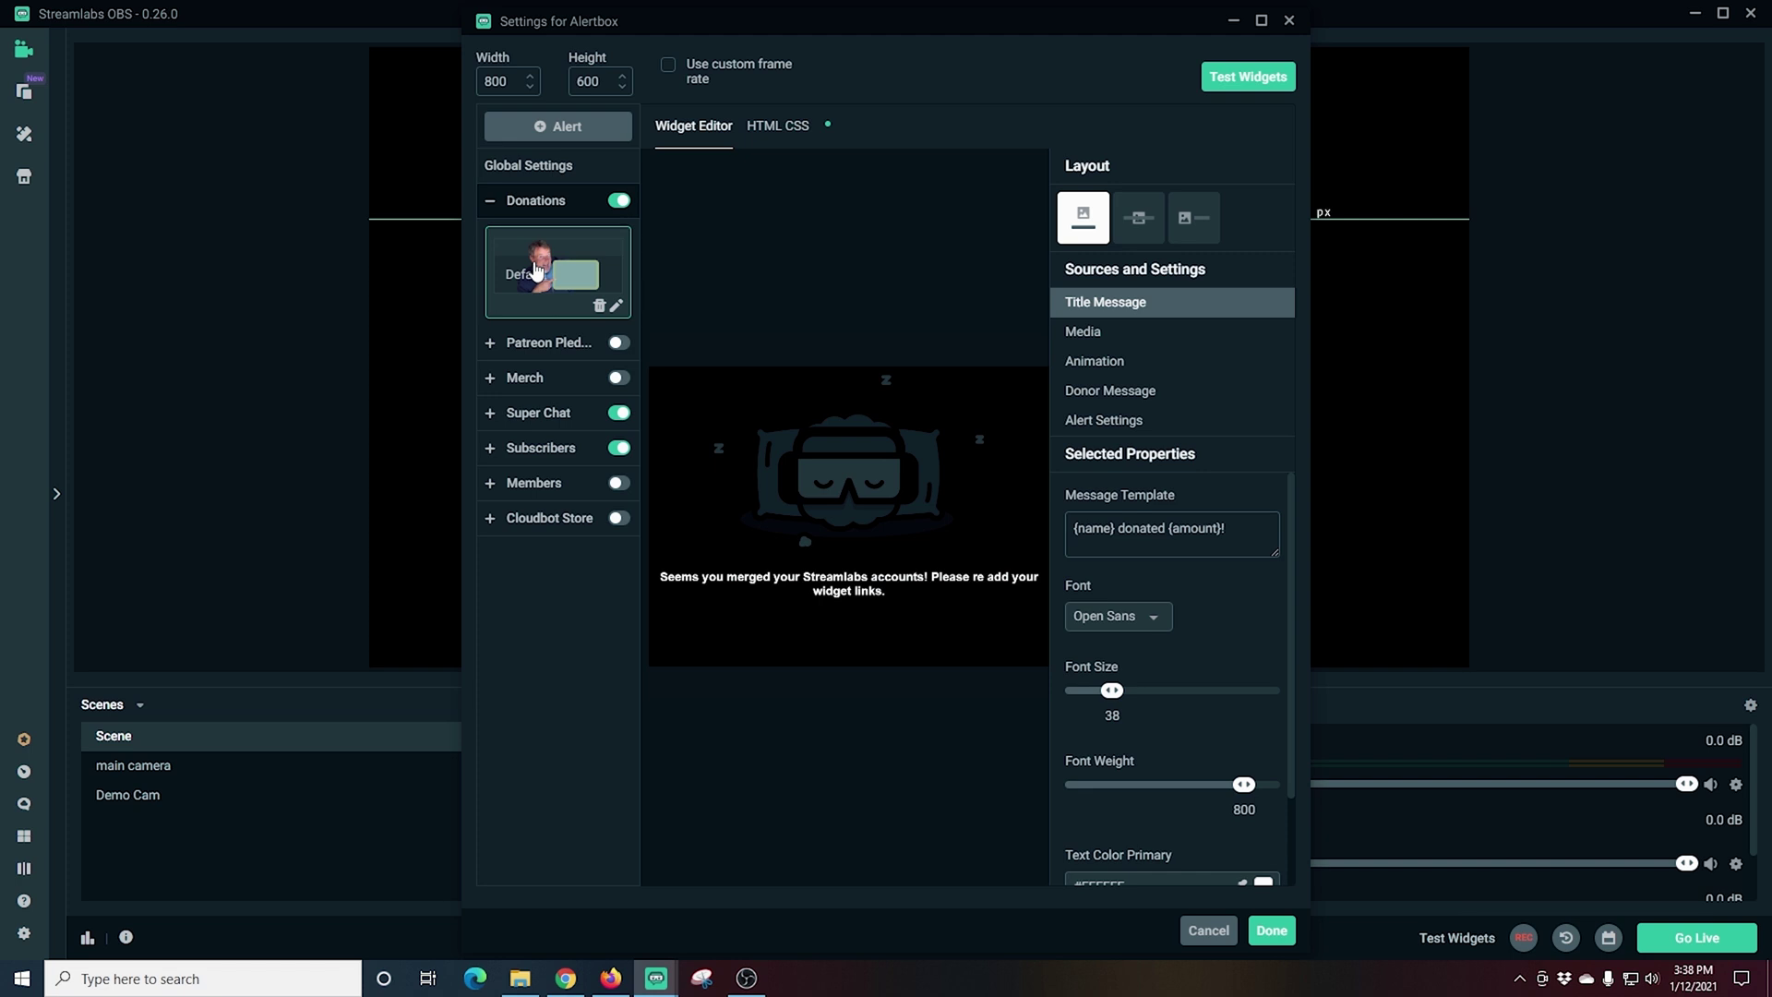
# Step: Review the Alertbox media, animation, donor message, alert and title message settings
pyautogui.click(1089, 334)
pyautogui.click(1098, 366)
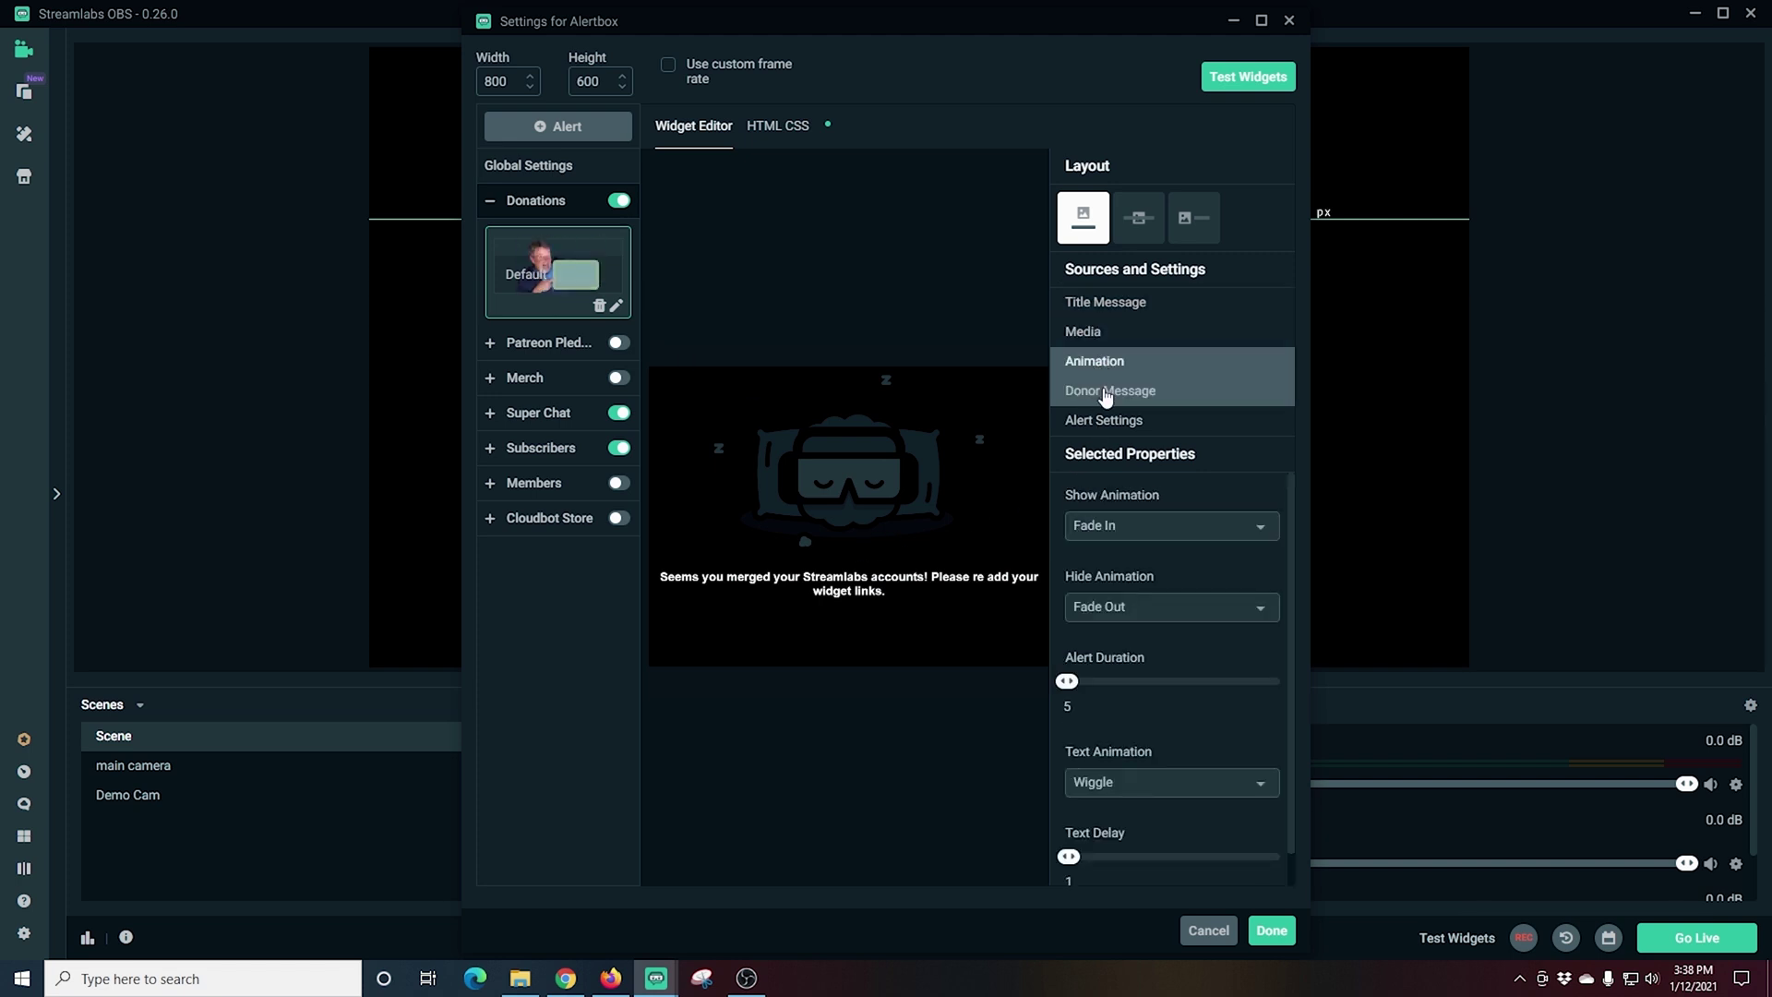
pyautogui.click(1106, 393)
pyautogui.click(1105, 422)
pyautogui.click(1098, 391)
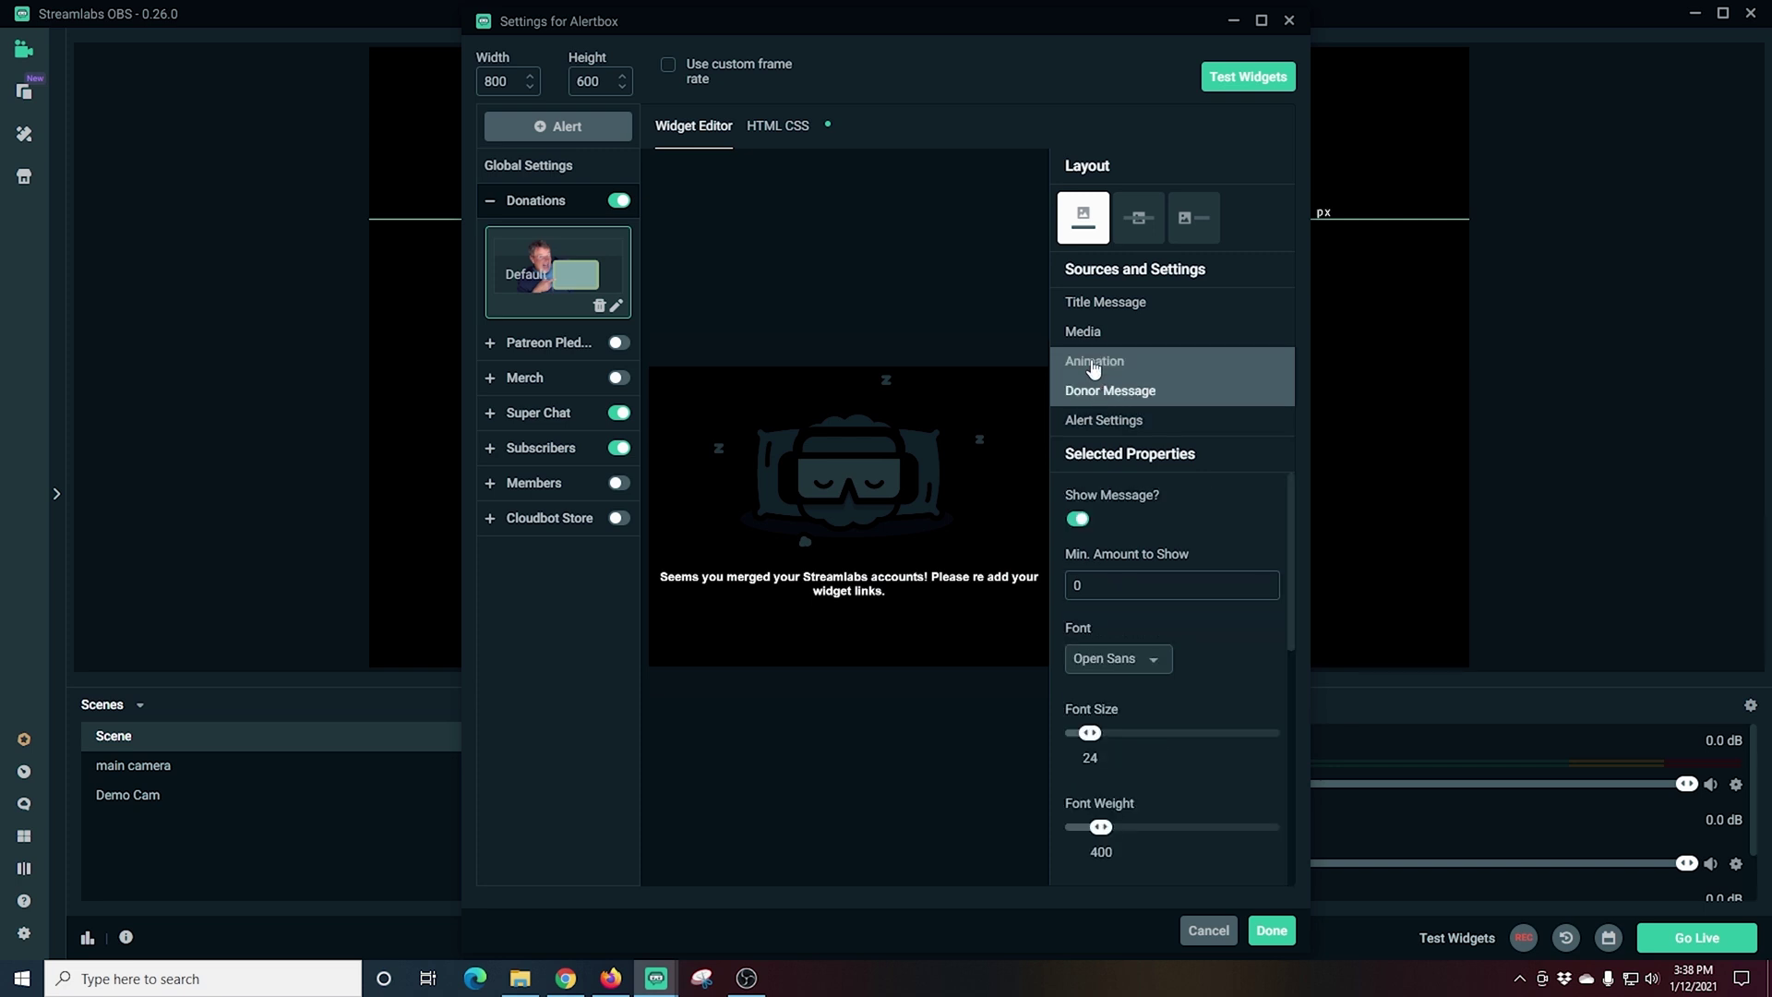
pyautogui.click(1098, 362)
pyautogui.click(1098, 332)
pyautogui.click(1098, 304)
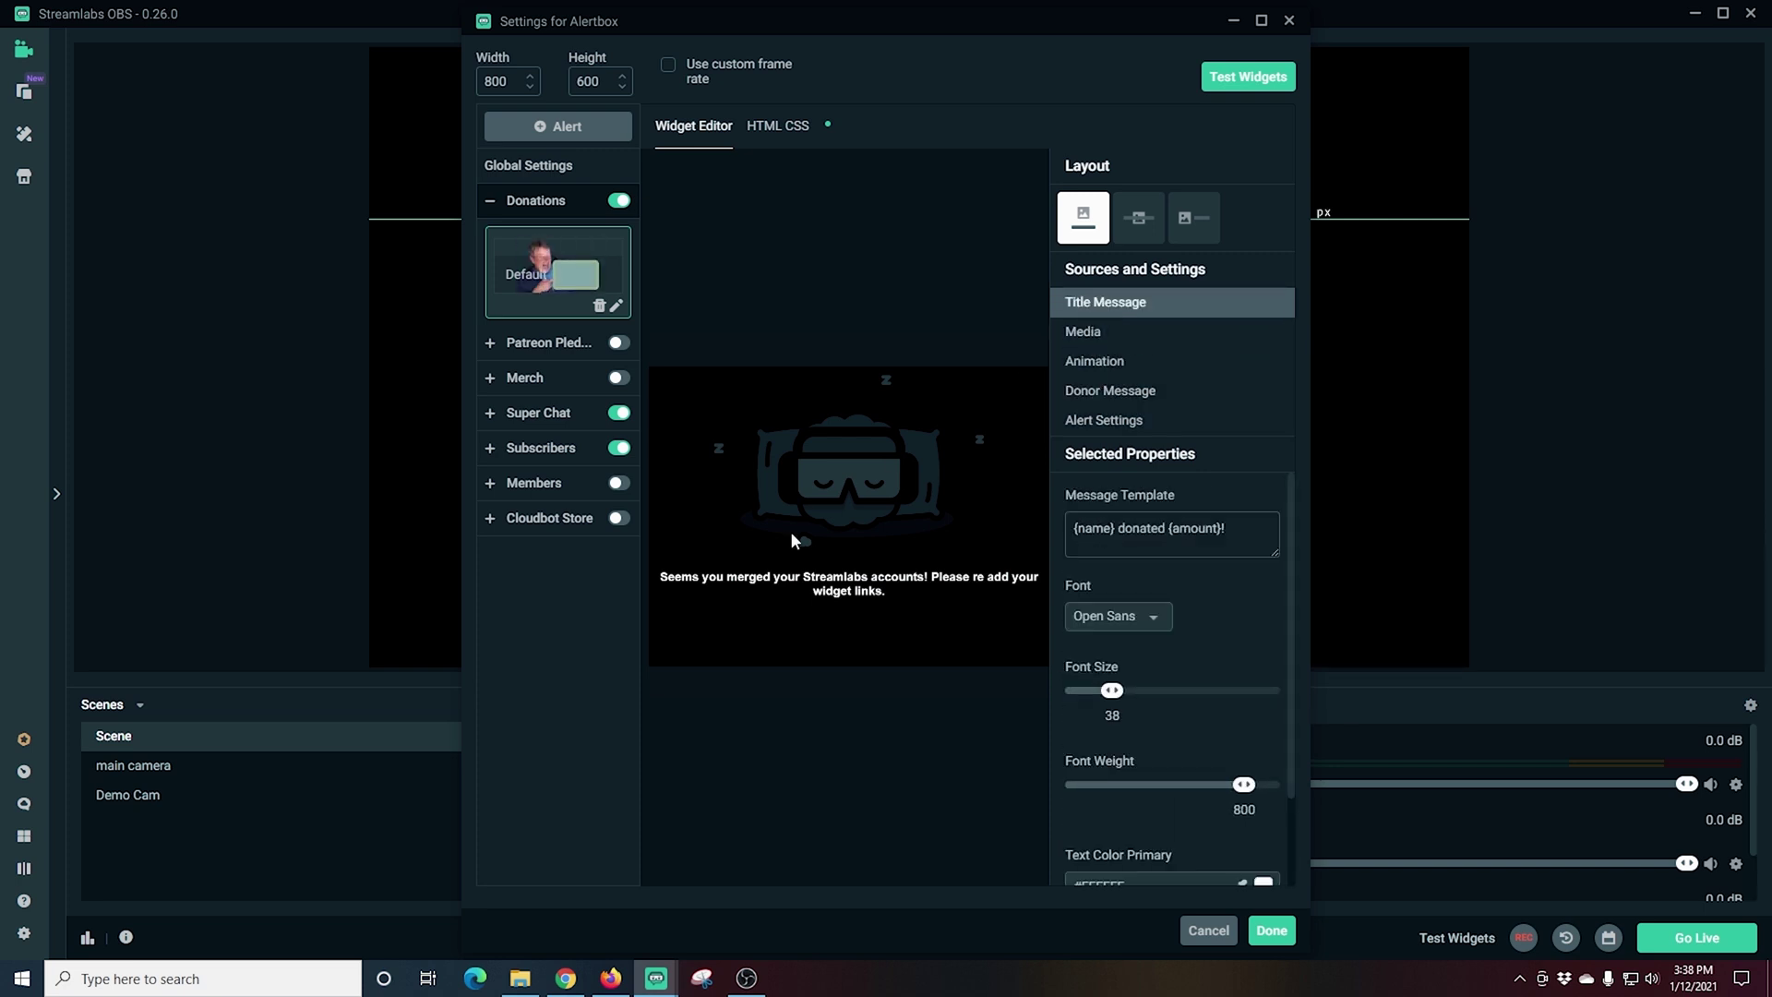
# Step: Preview the Alertbox in a projector window, then finish its setup with the default settings
pyautogui.click(790, 530)
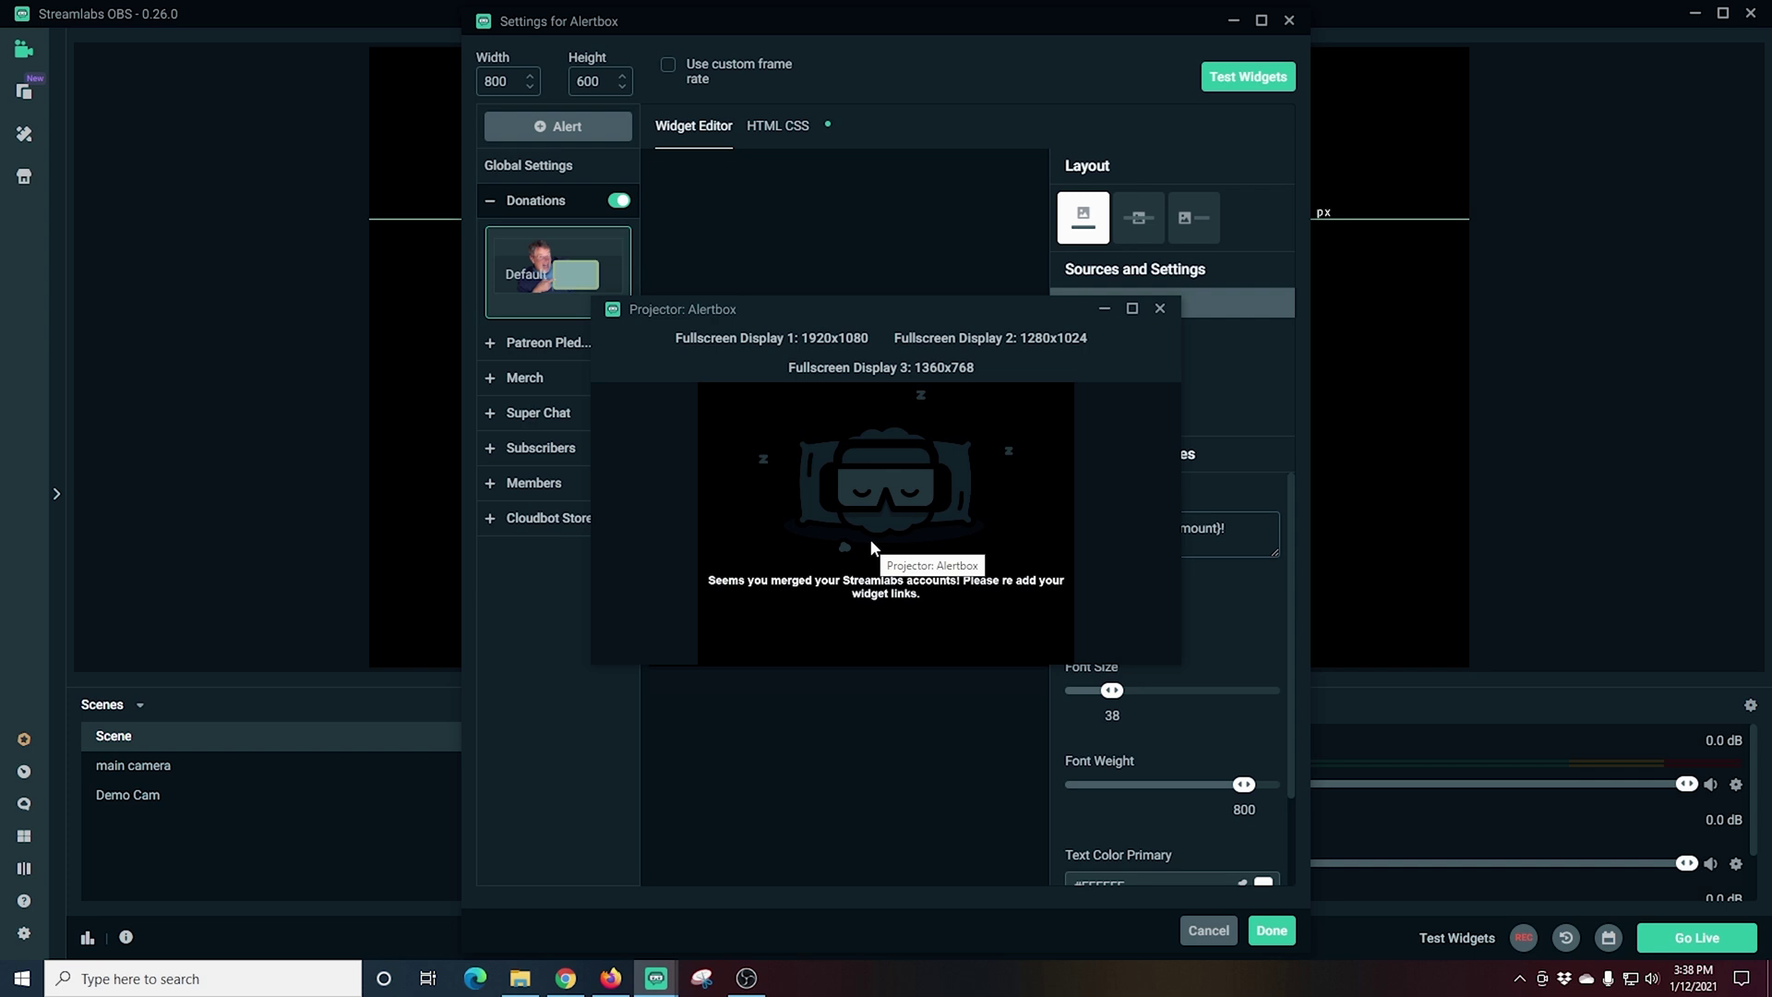
pyautogui.click(1159, 309)
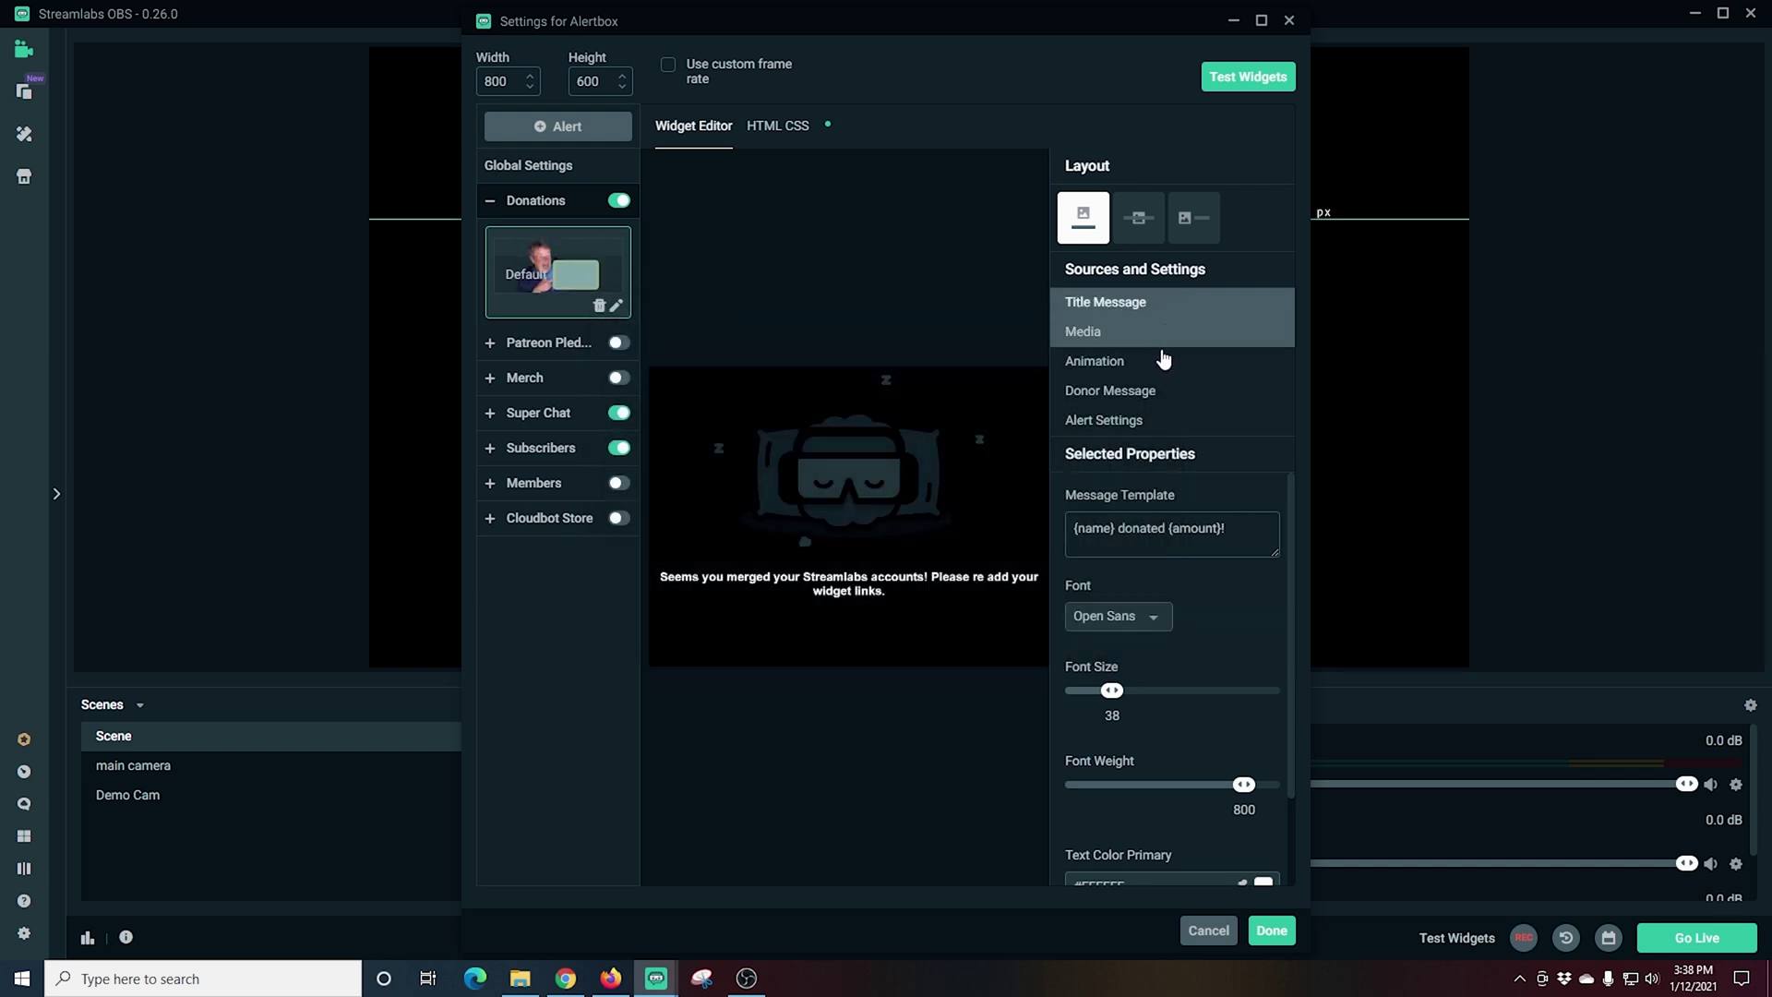
pyautogui.click(1270, 931)
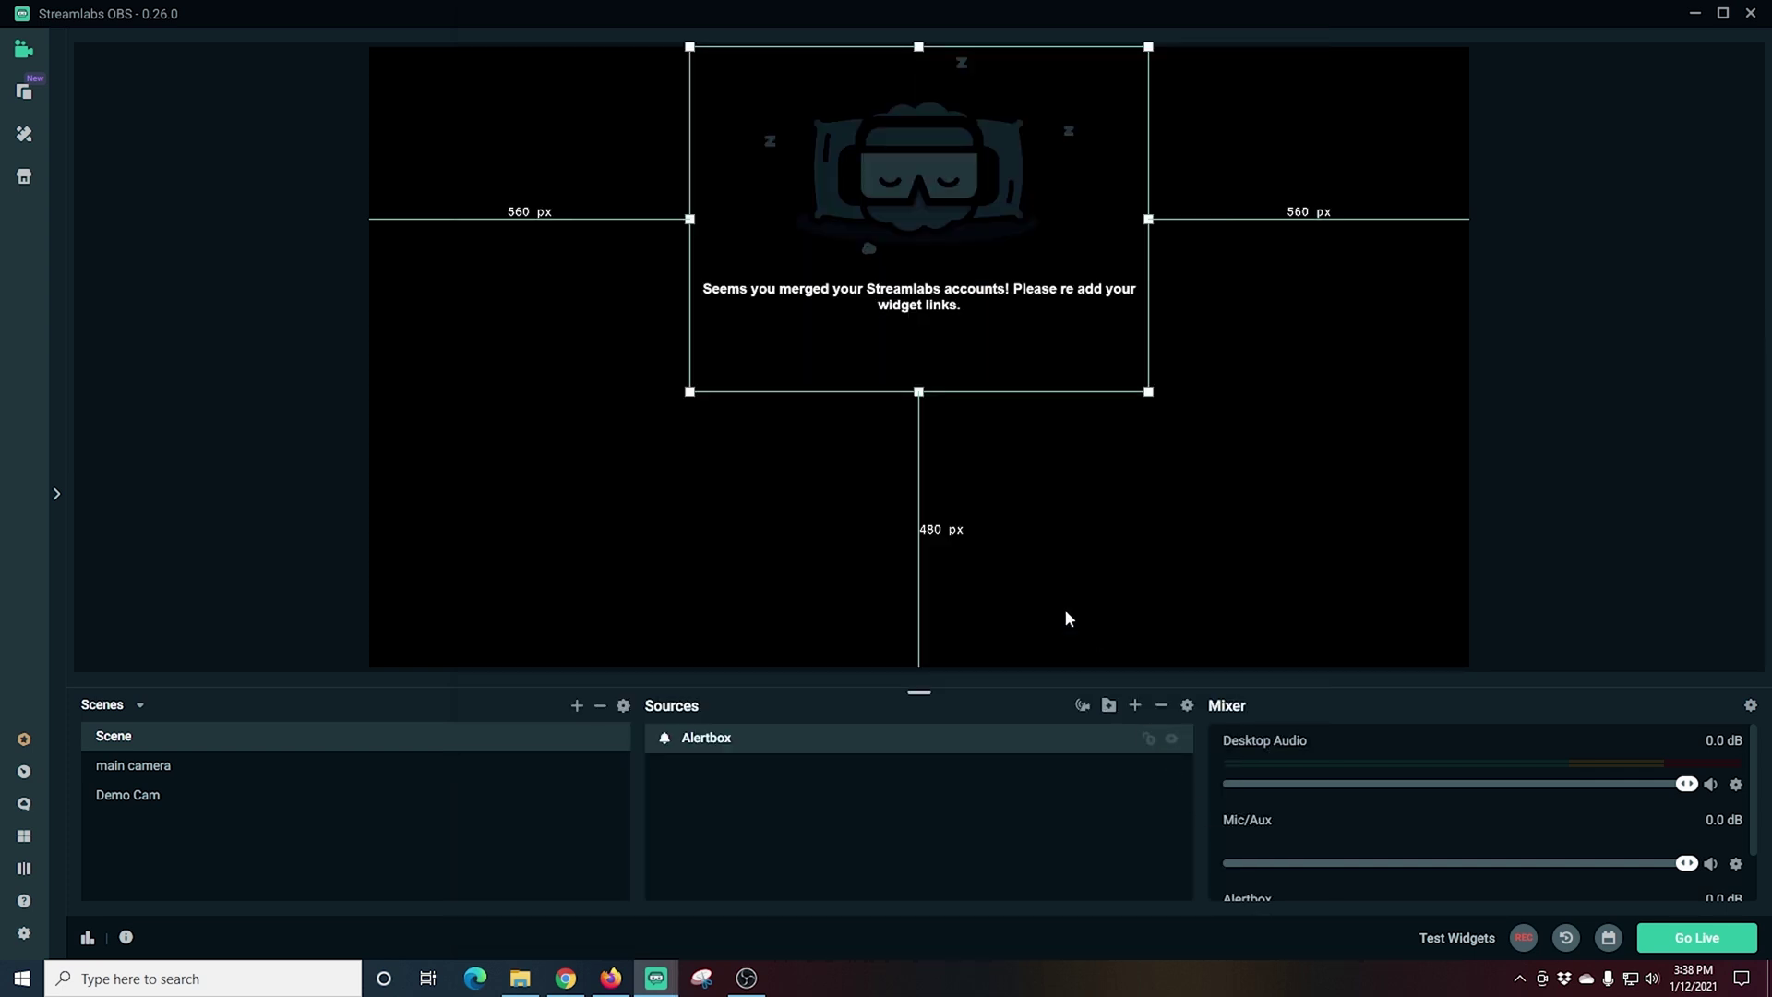
# Step: Move the Alertbox to the scene's top-left and add a Chatbox widget named Chatbox
pyautogui.moveTo(952, 340); pyautogui.dragTo(636, 346)
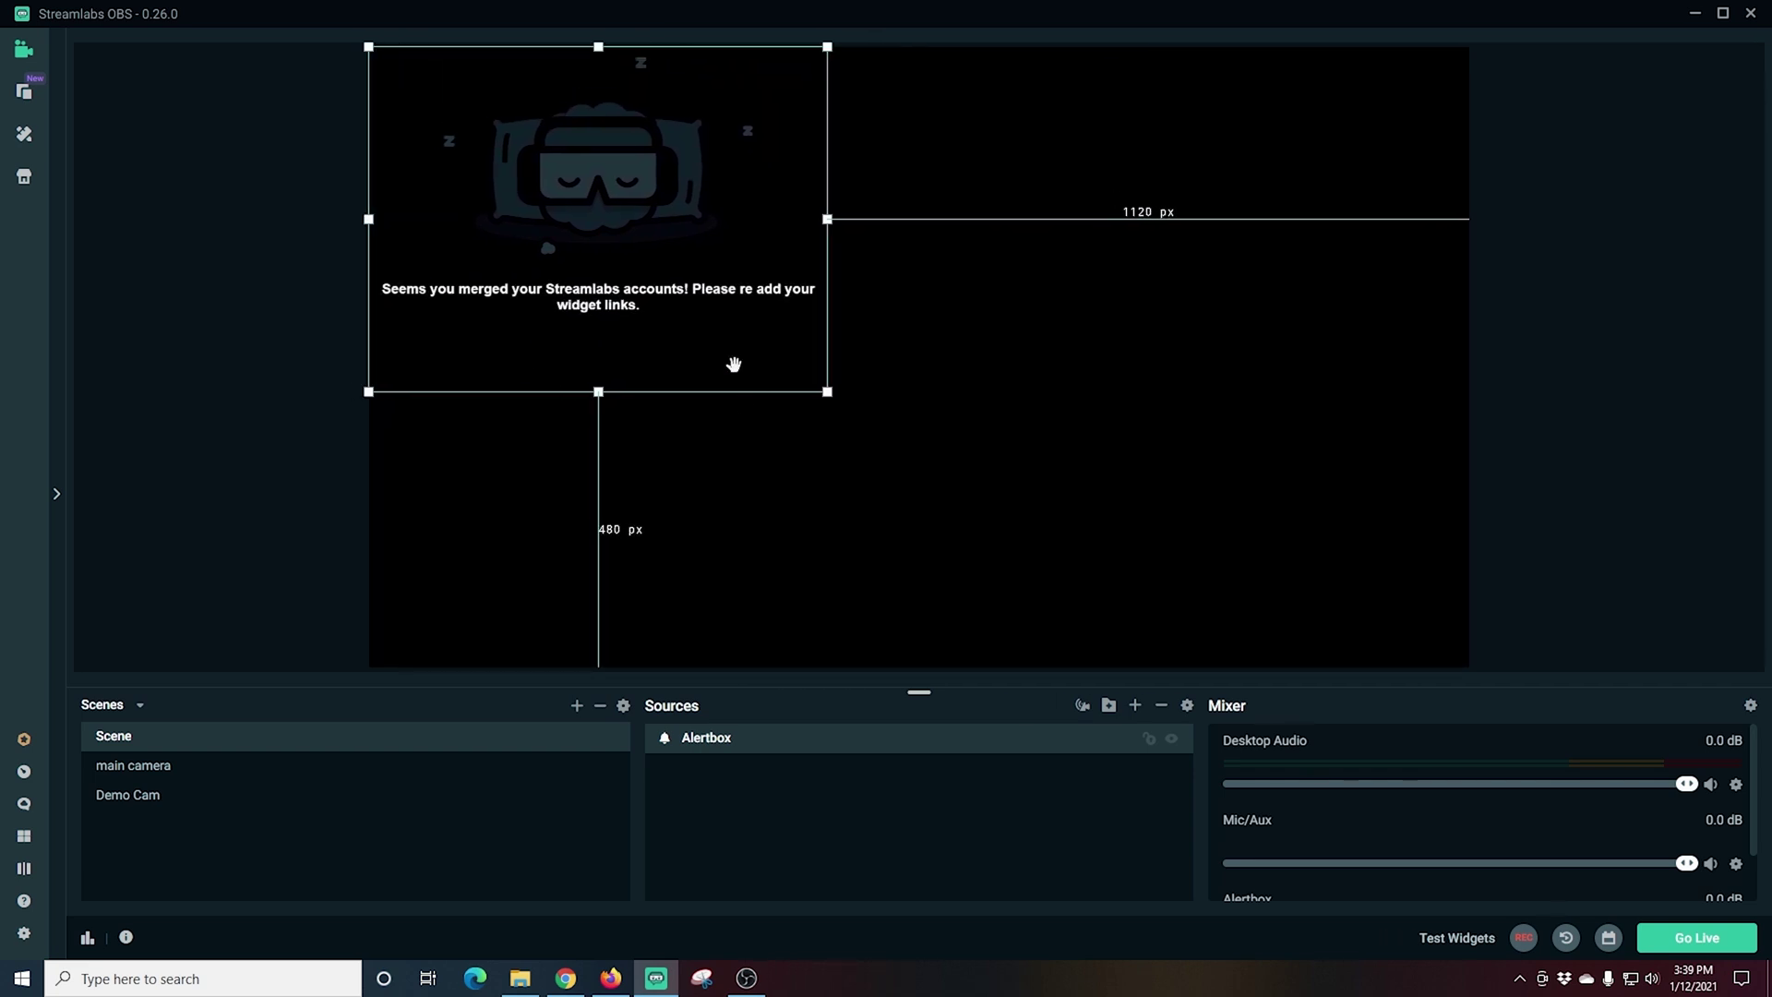
pyautogui.click(1134, 707)
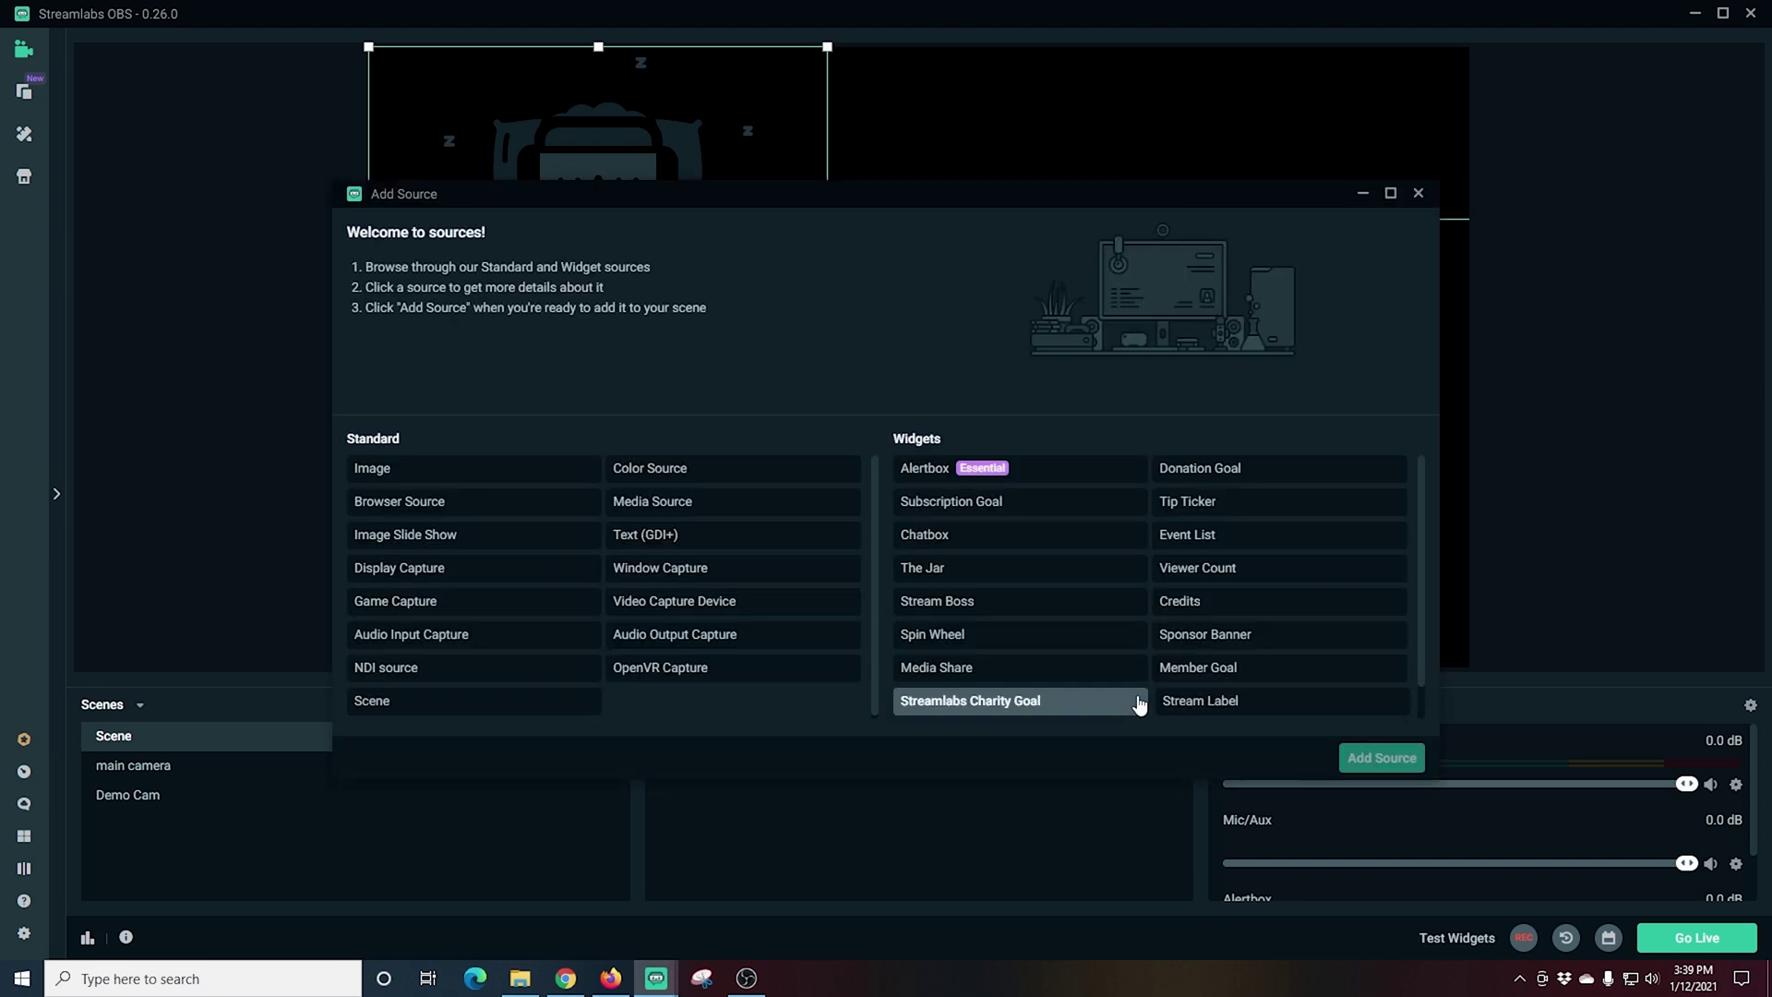
pyautogui.click(959, 542)
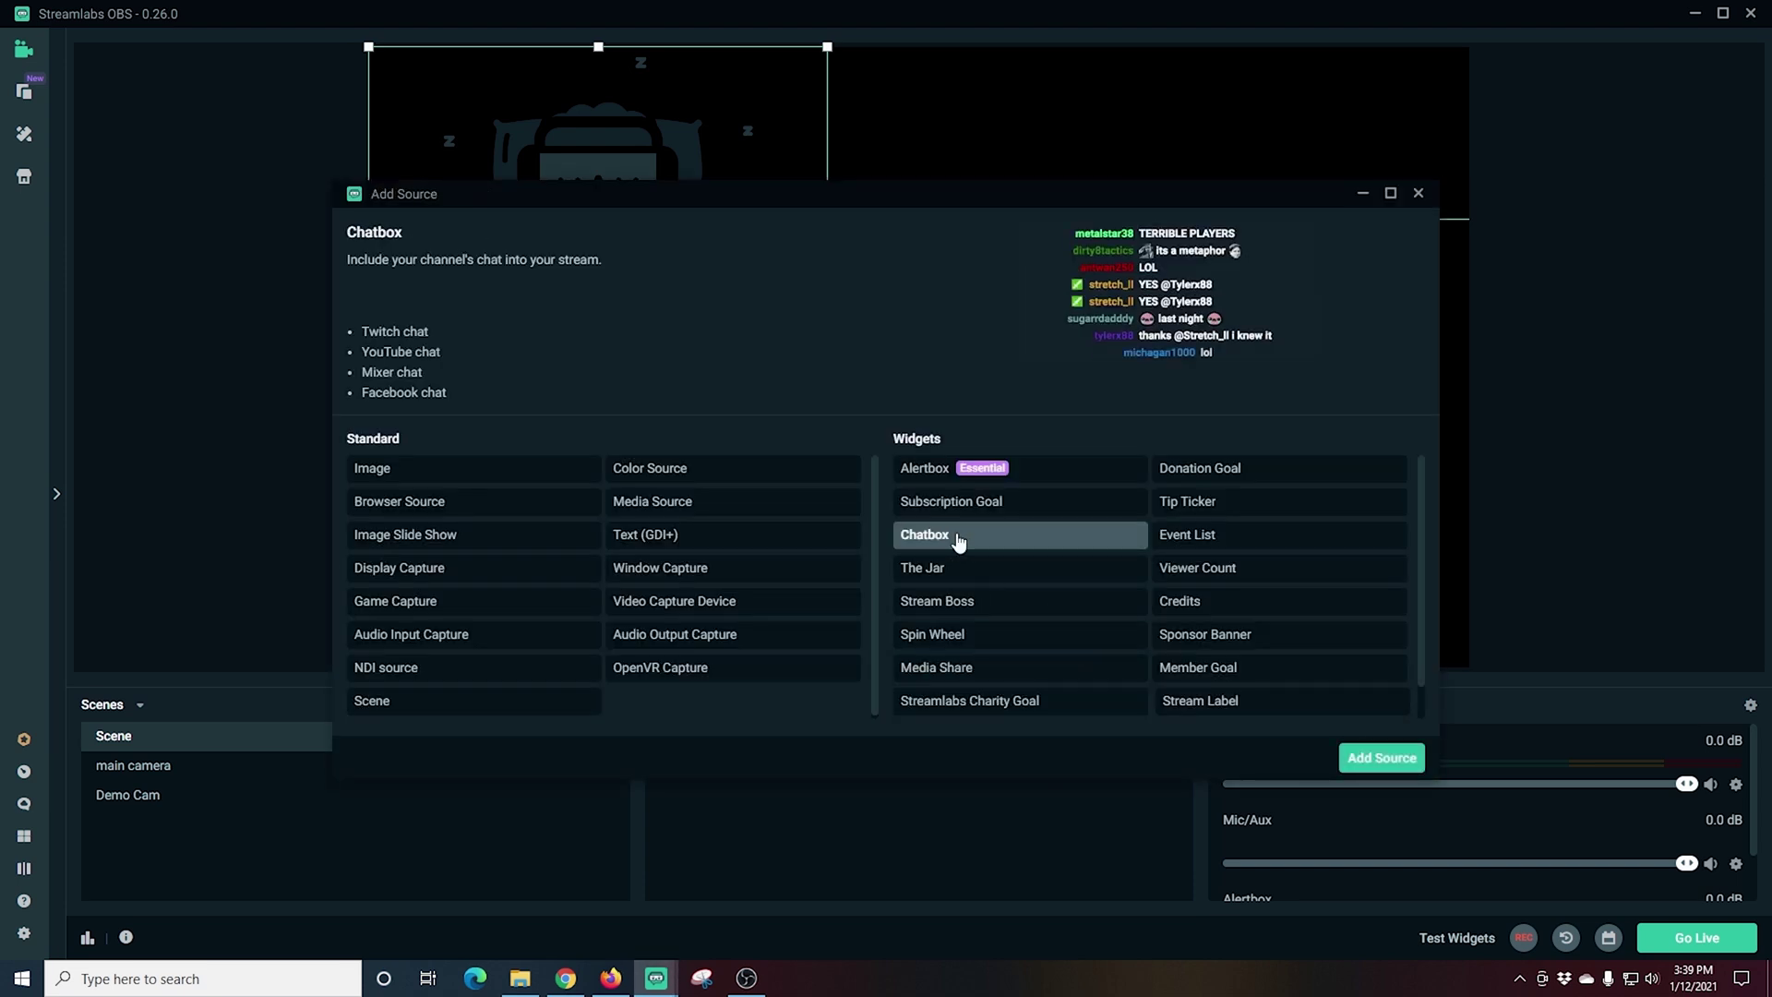
pyautogui.click(1381, 757)
pyautogui.click(1091, 609)
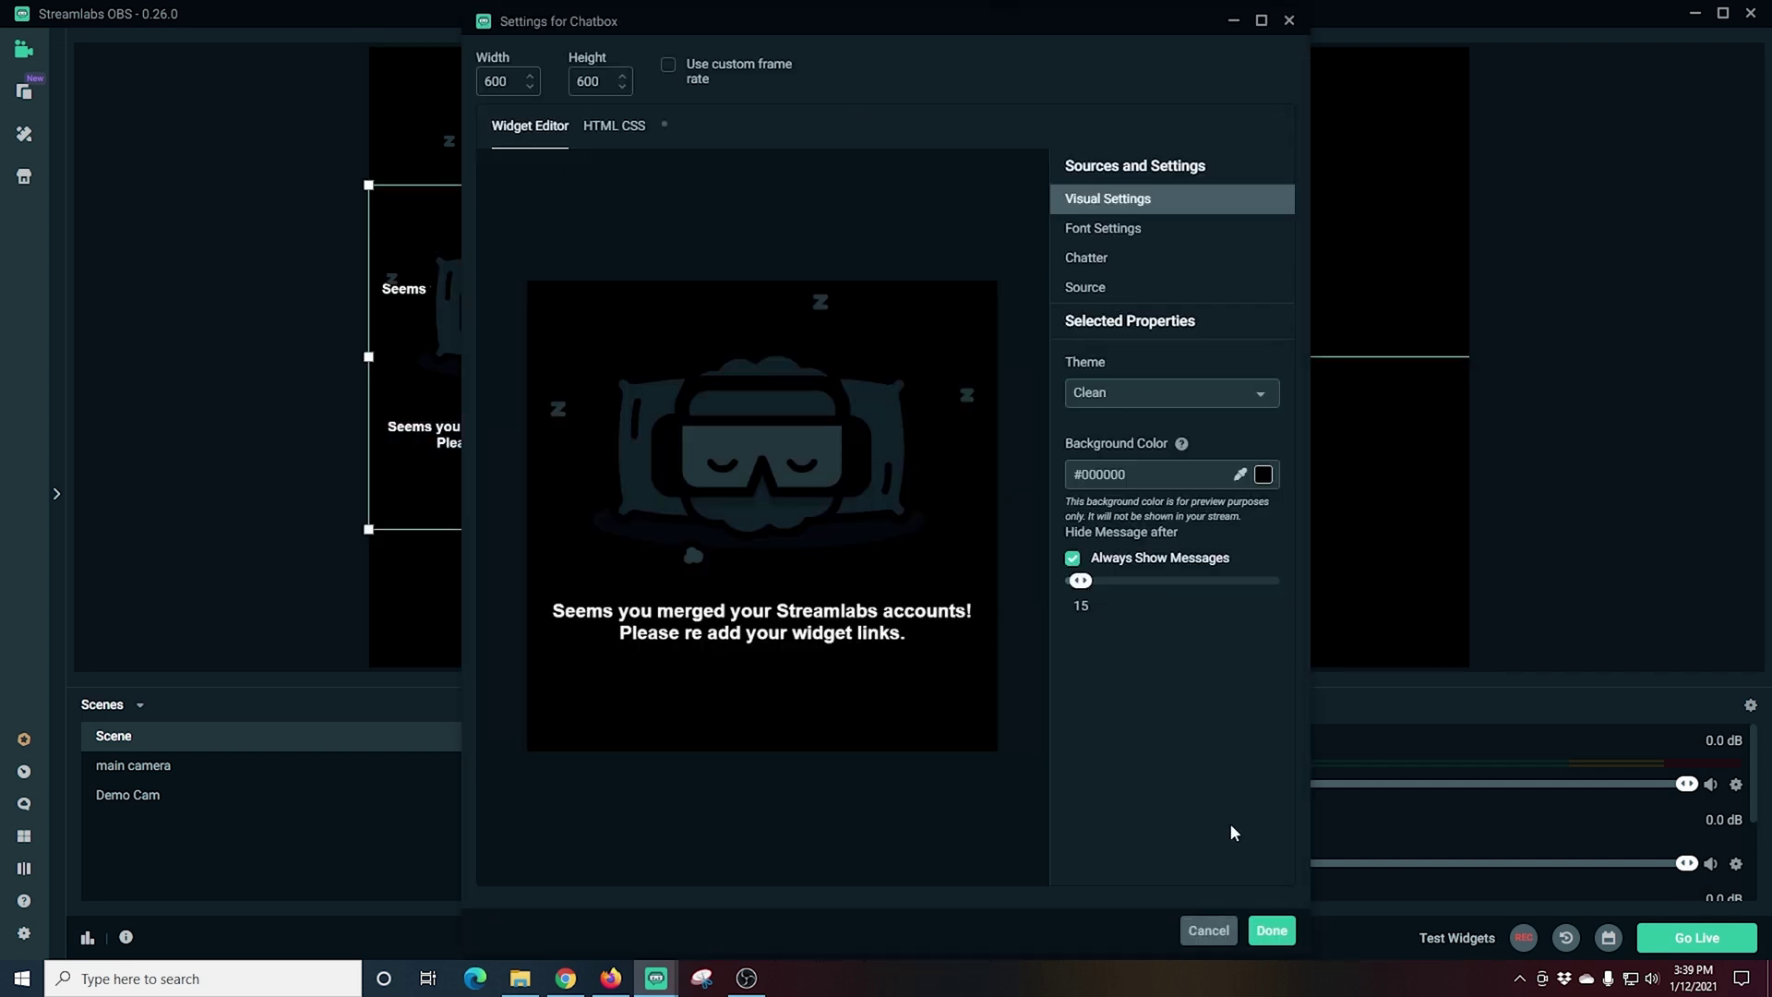
# Step: Finish the Chatbox setup, place it at the upper right, and open the Alertbox library
pyautogui.click(1272, 930)
pyautogui.moveTo(534, 343); pyautogui.dragTo(1289, 216)
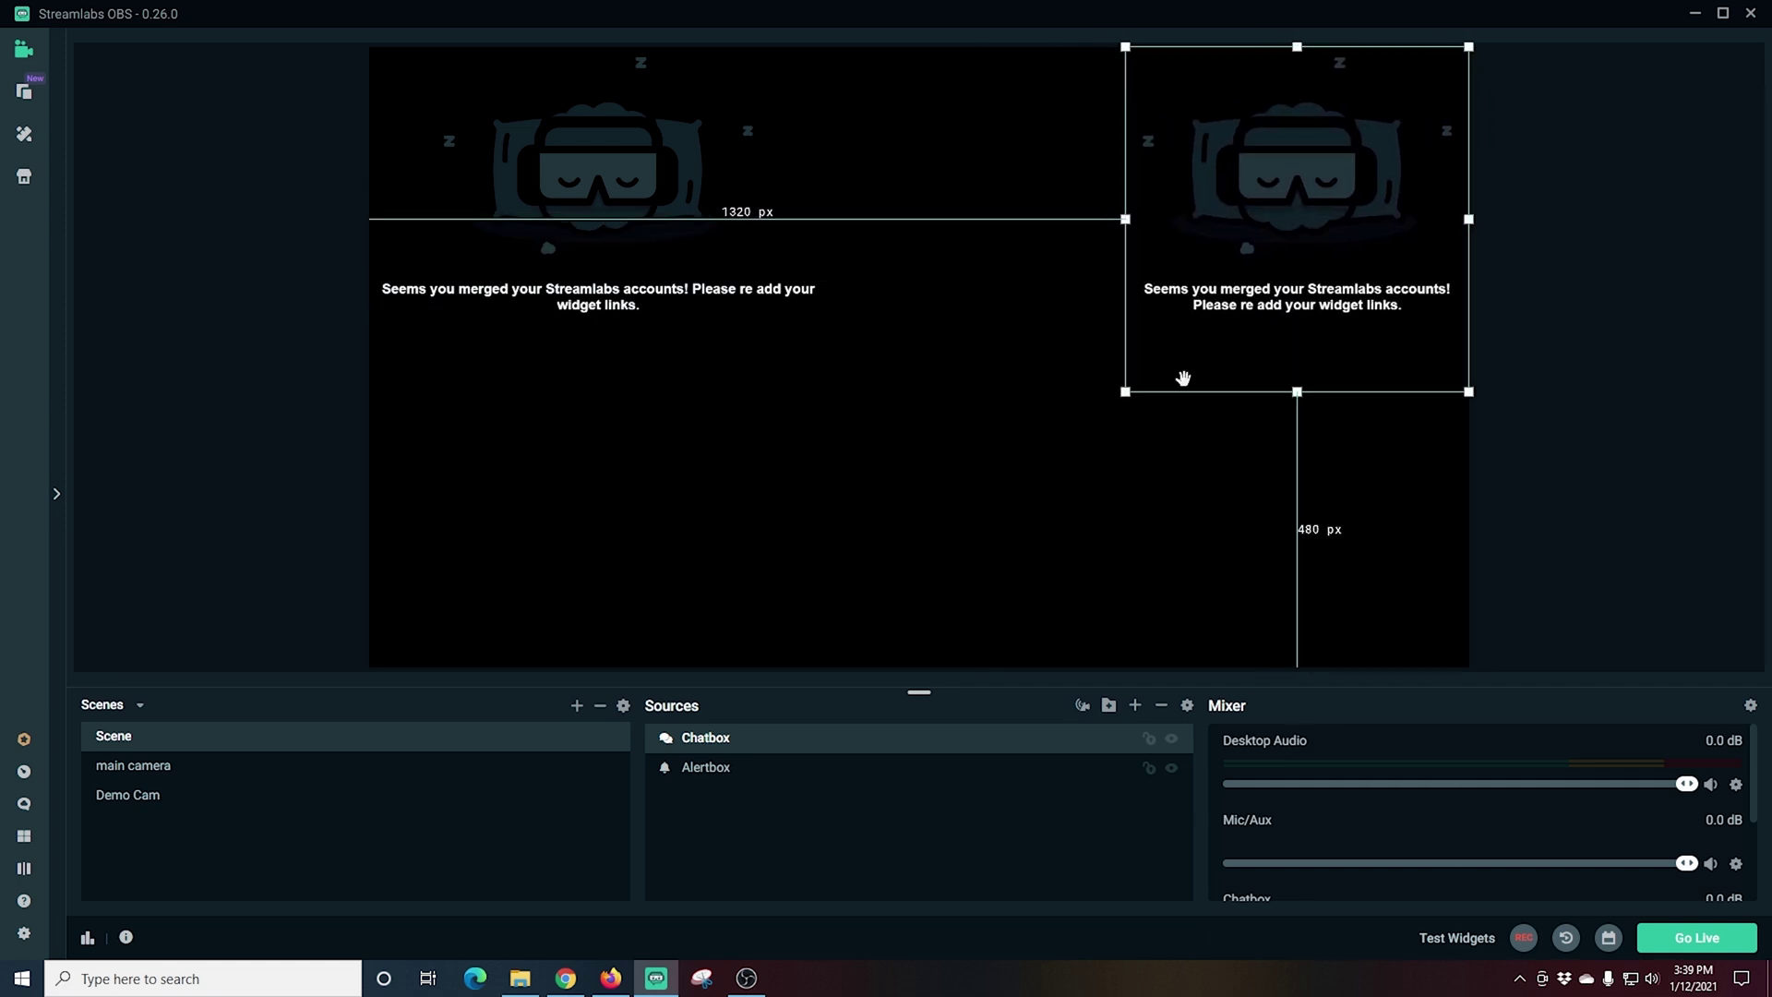
pyautogui.click(23, 107)
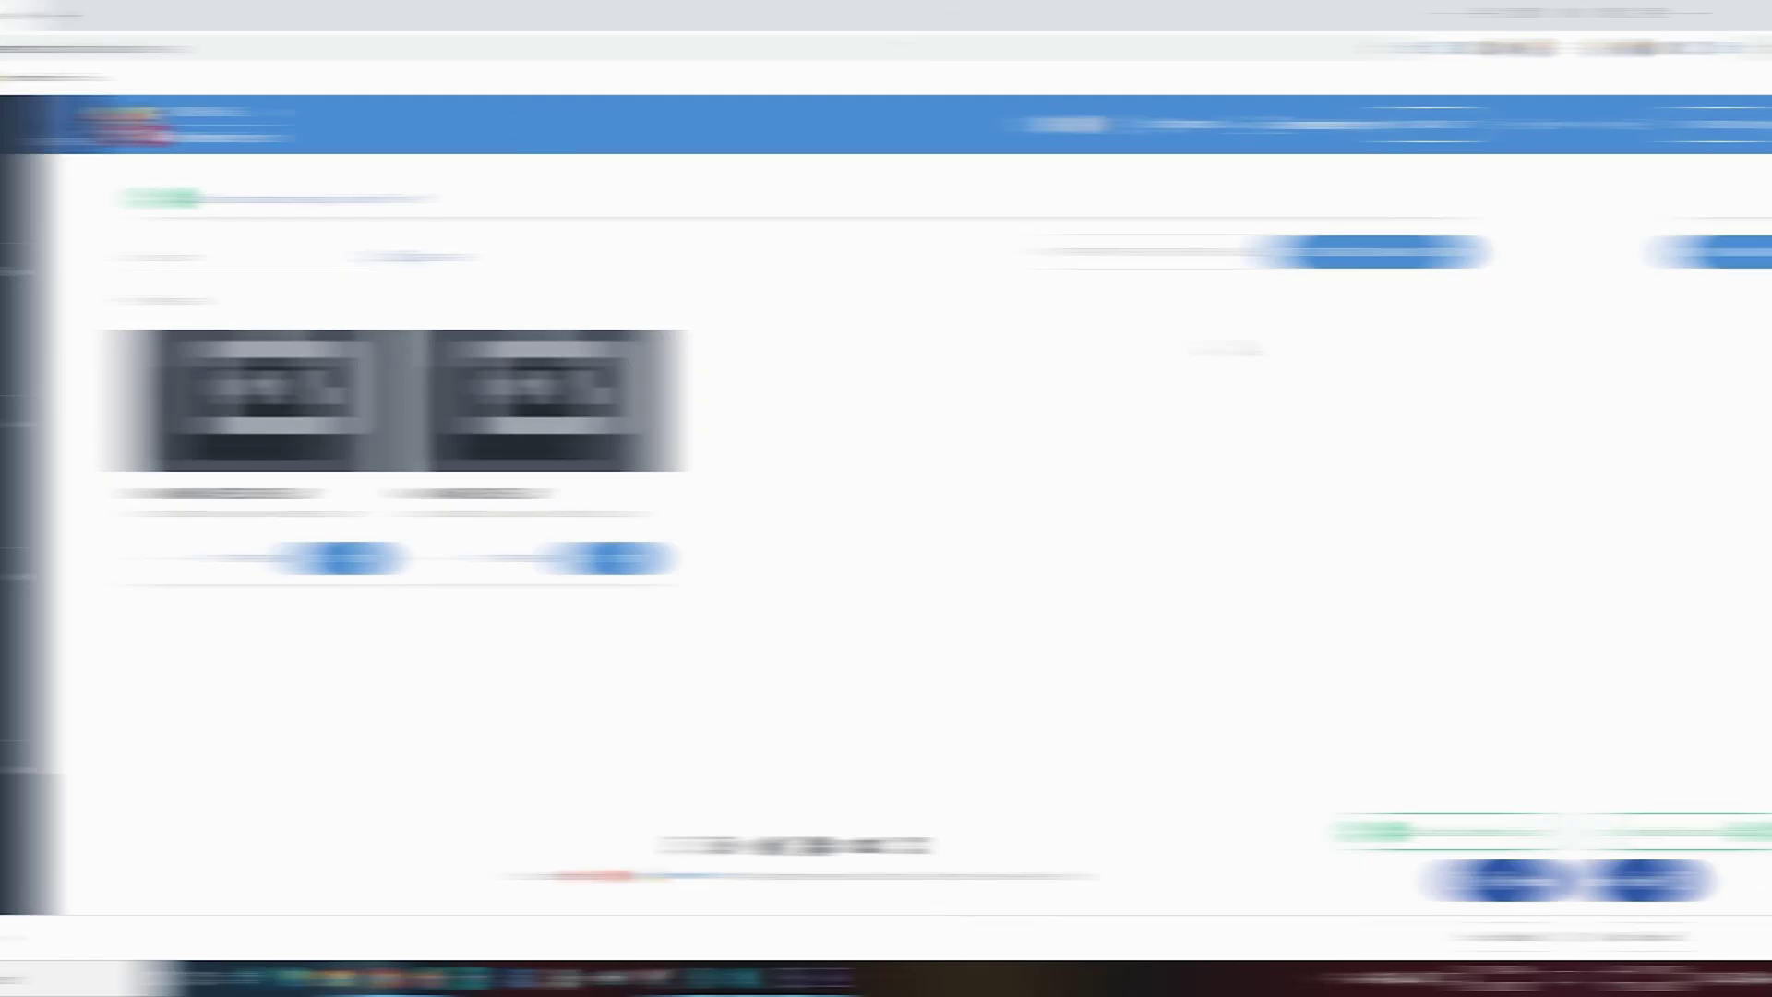
# Step: Create a blank overlay with a video subscriber alert and emulate a test Subscriber event
pyautogui.click(1573, 261)
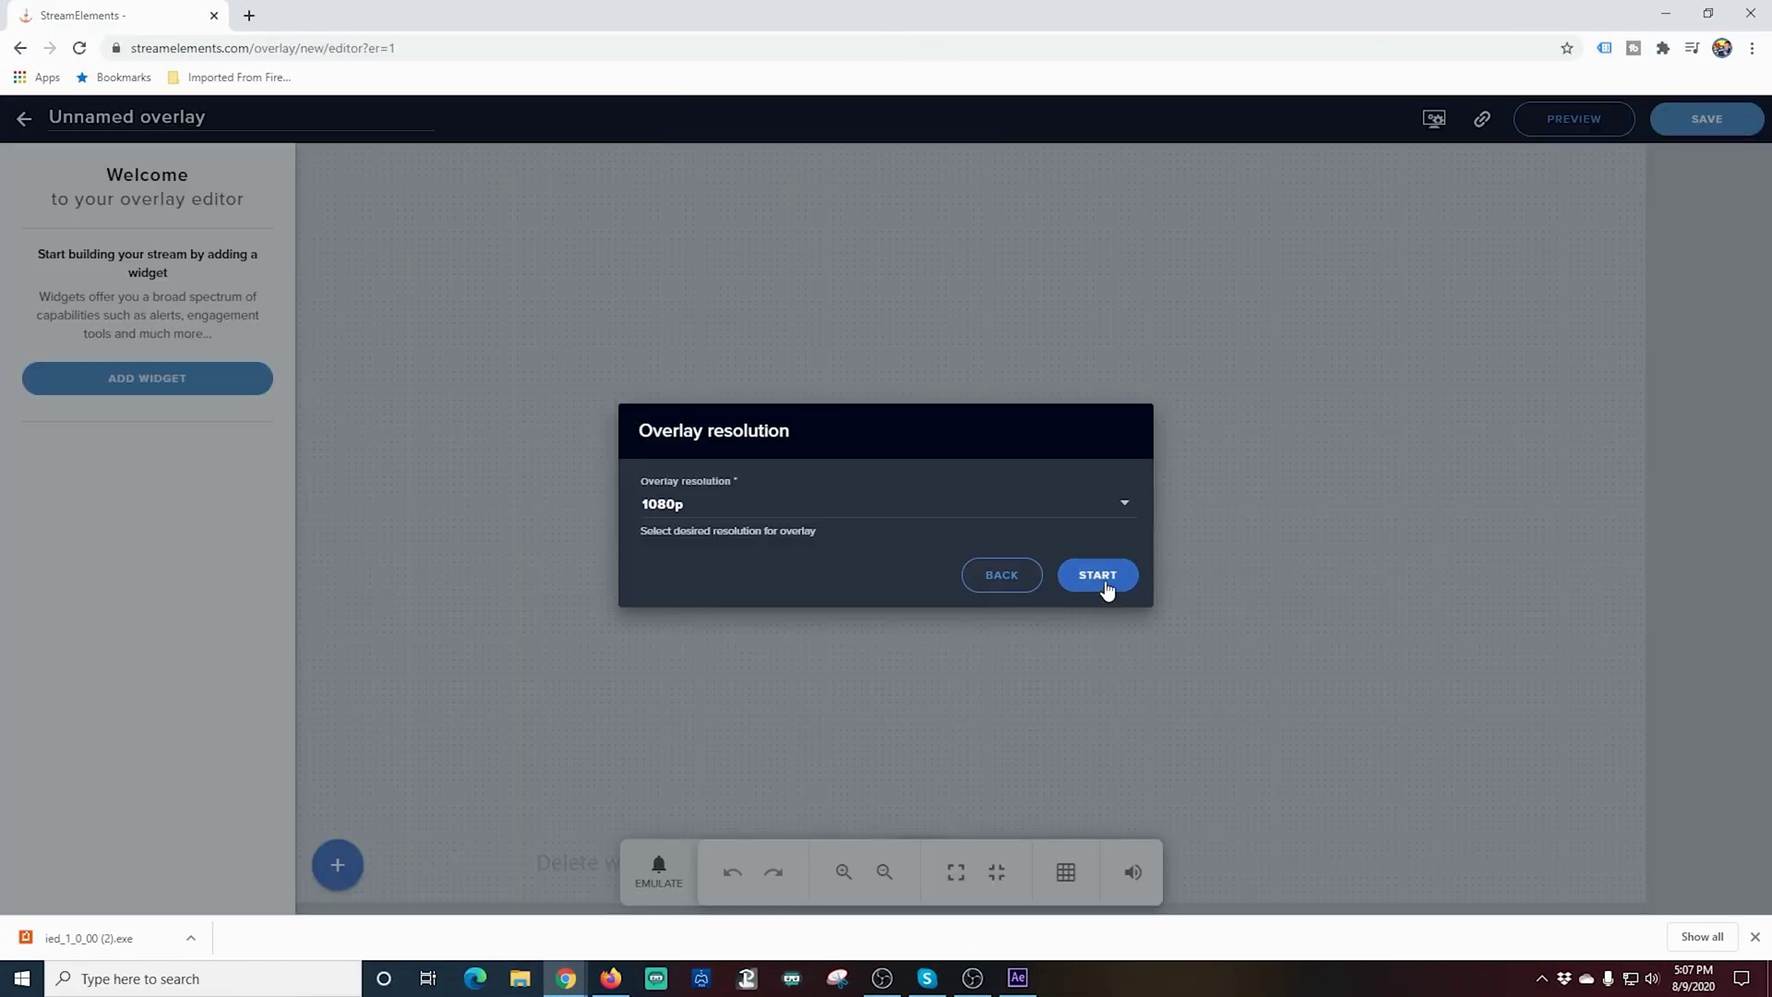
pyautogui.click(1106, 585)
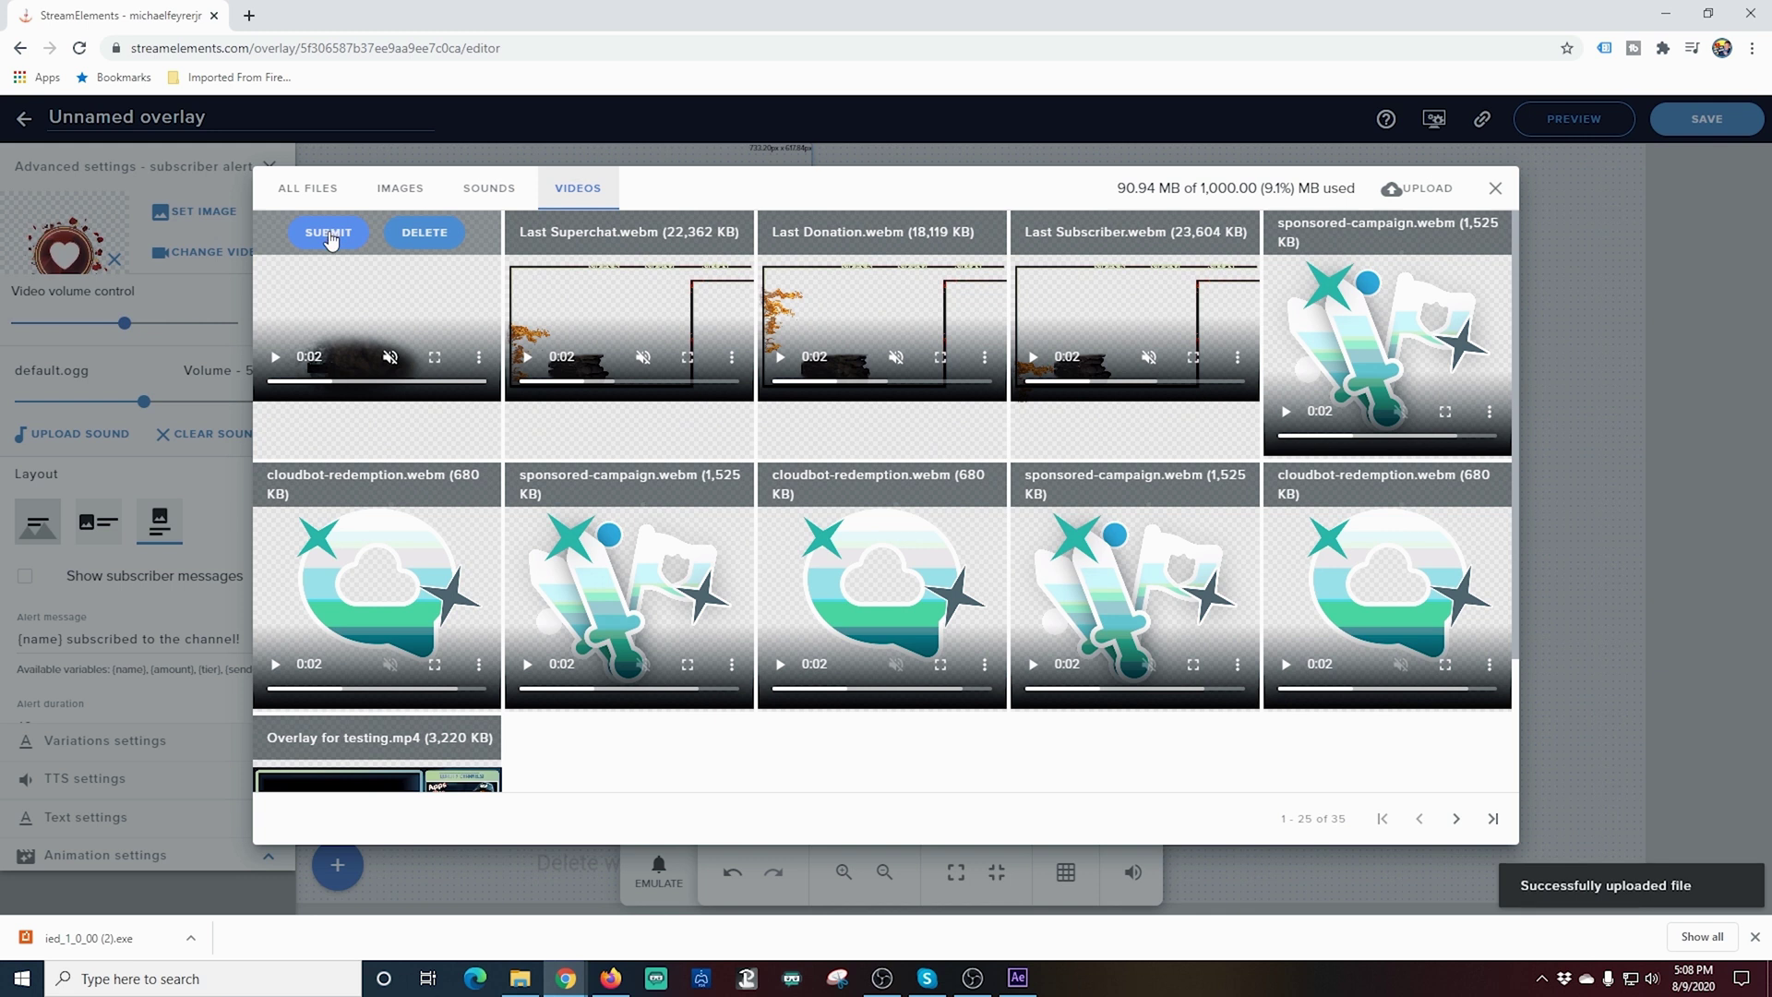
pyautogui.click(329, 234)
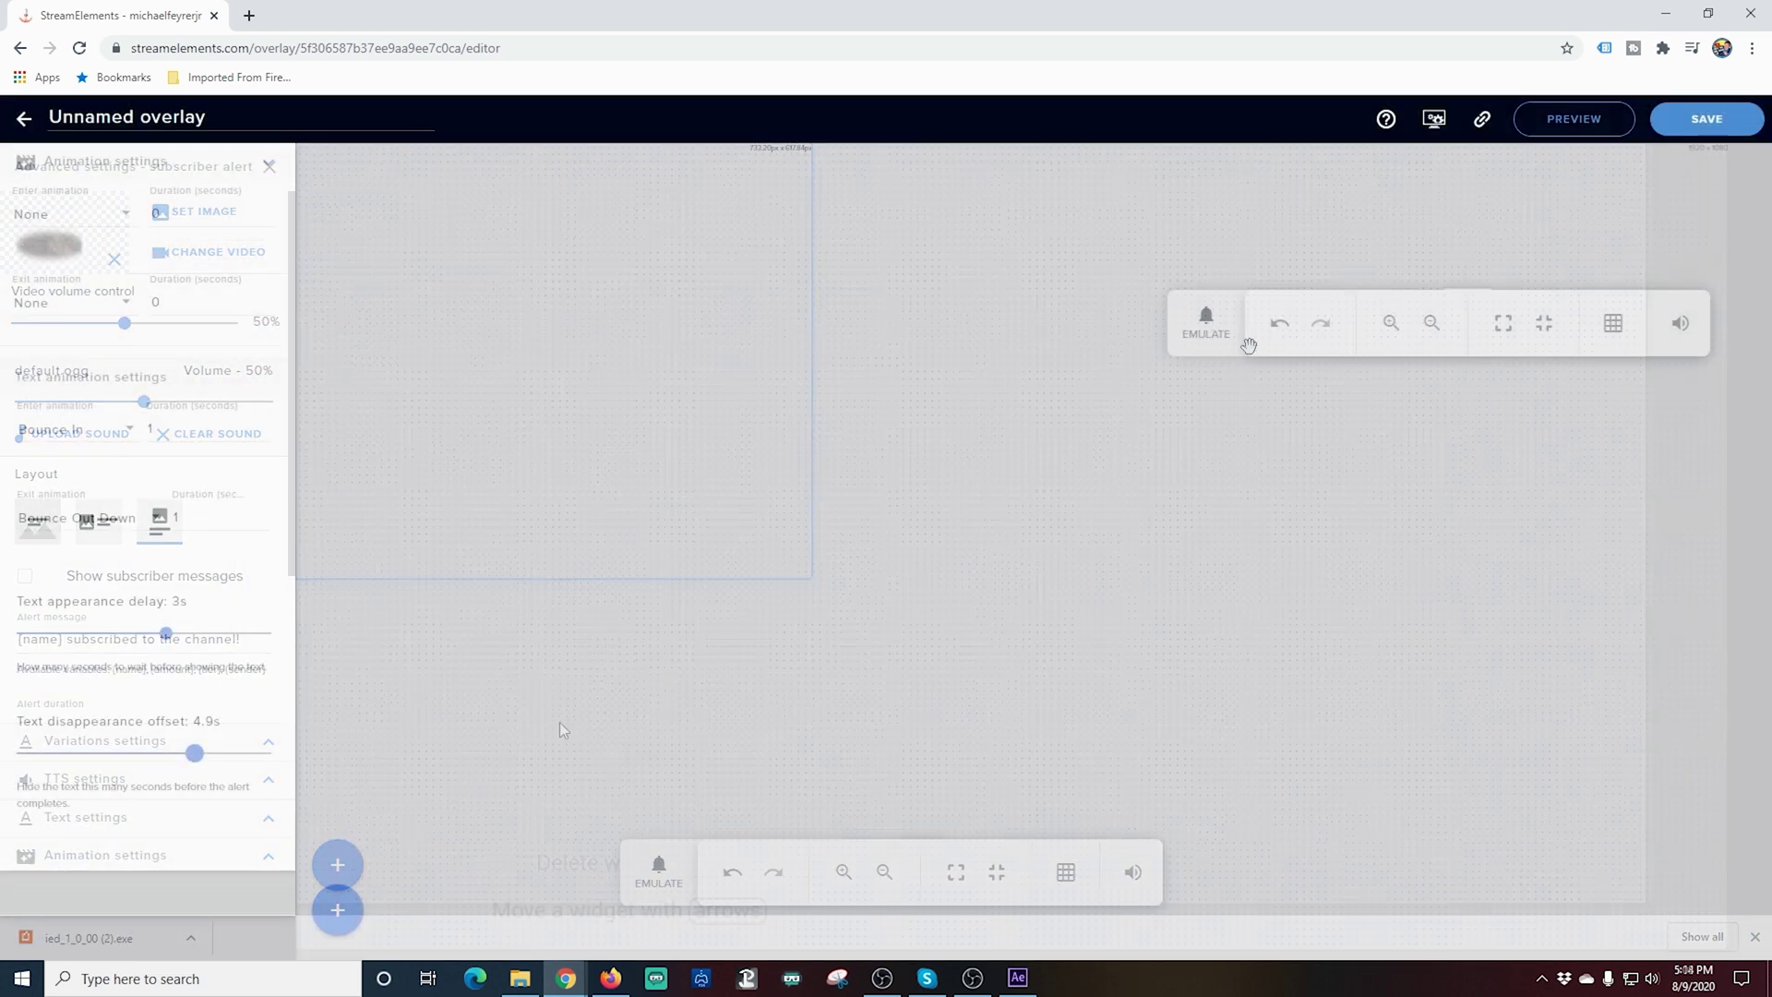
pyautogui.click(1204, 337)
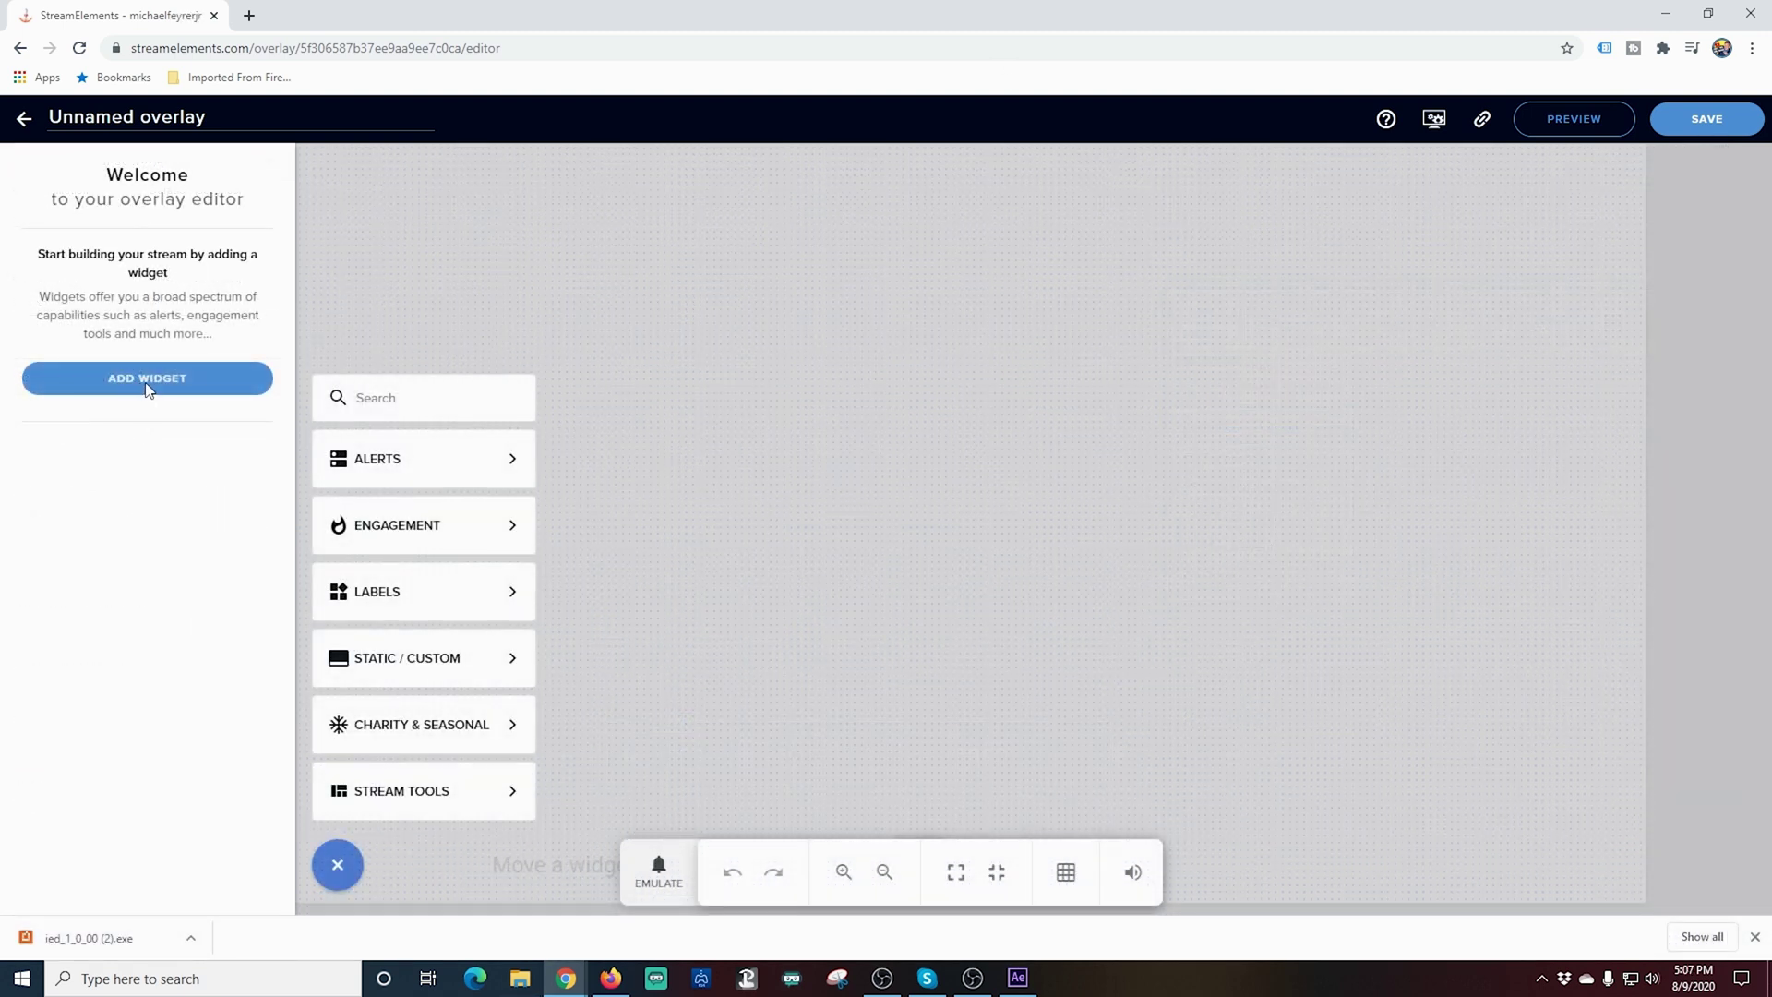
pyautogui.moveTo(399, 479)
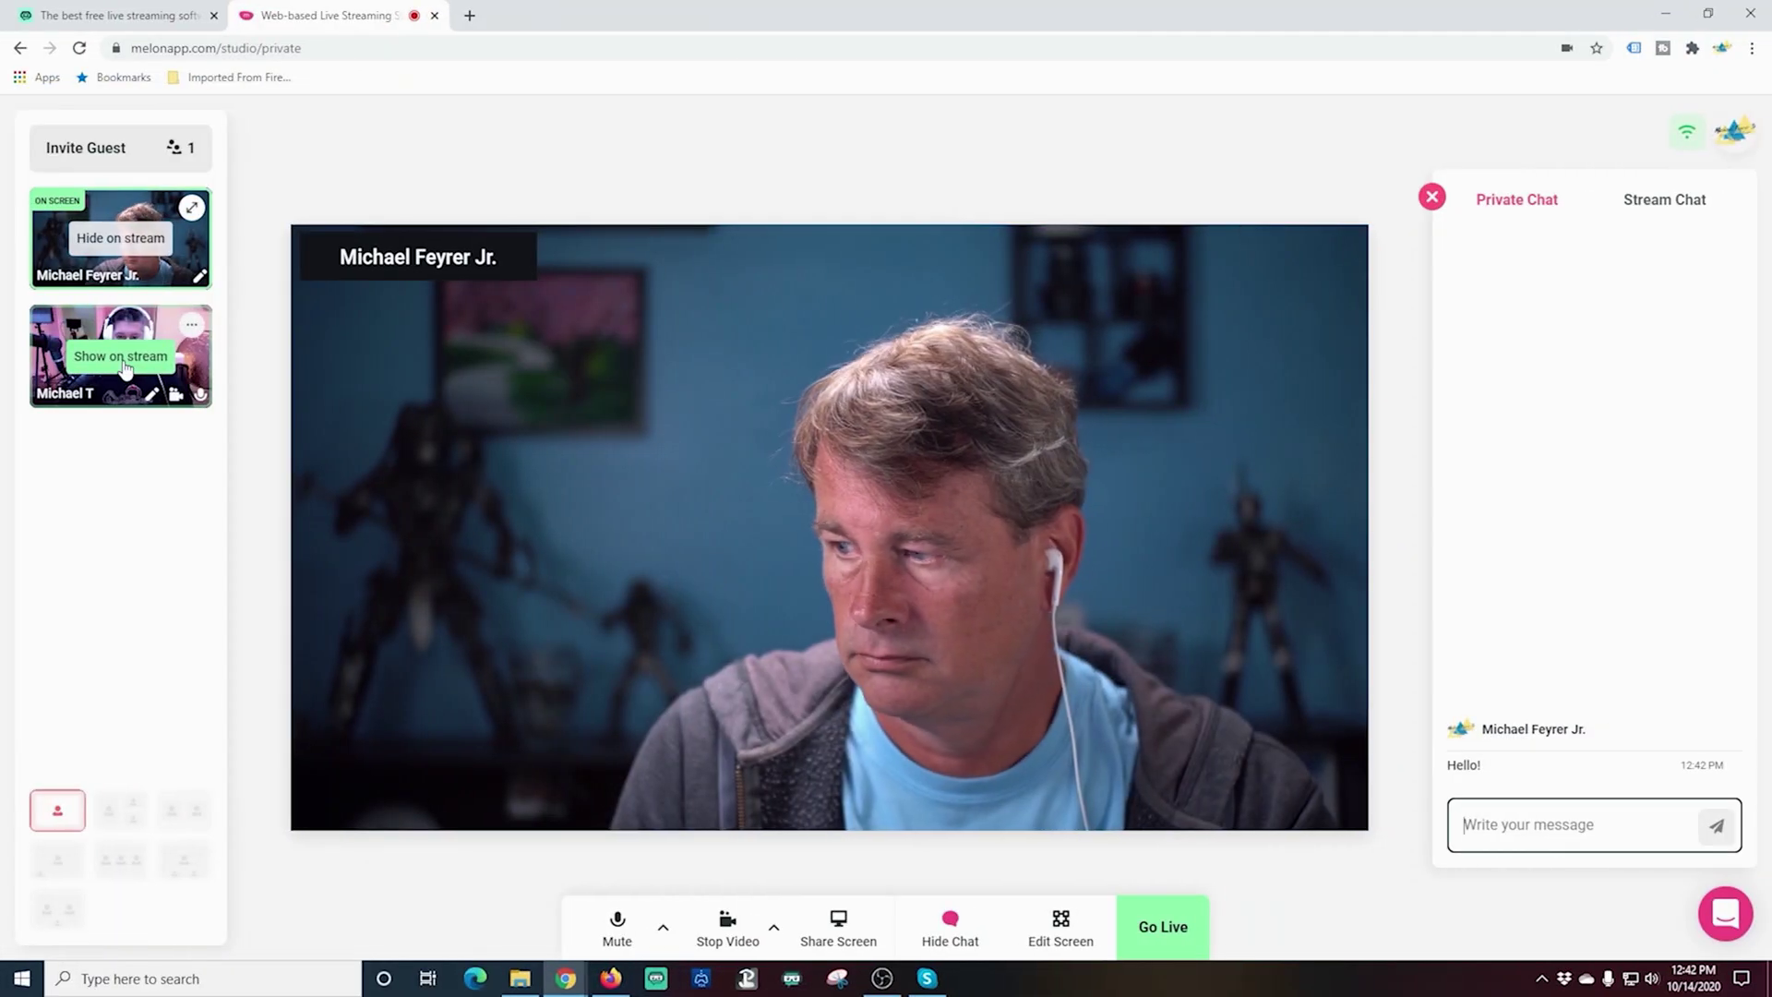
# Step: Add the second guest in a side-by-side layout and spotlight them onto the Restream stage
pyautogui.click(127, 365)
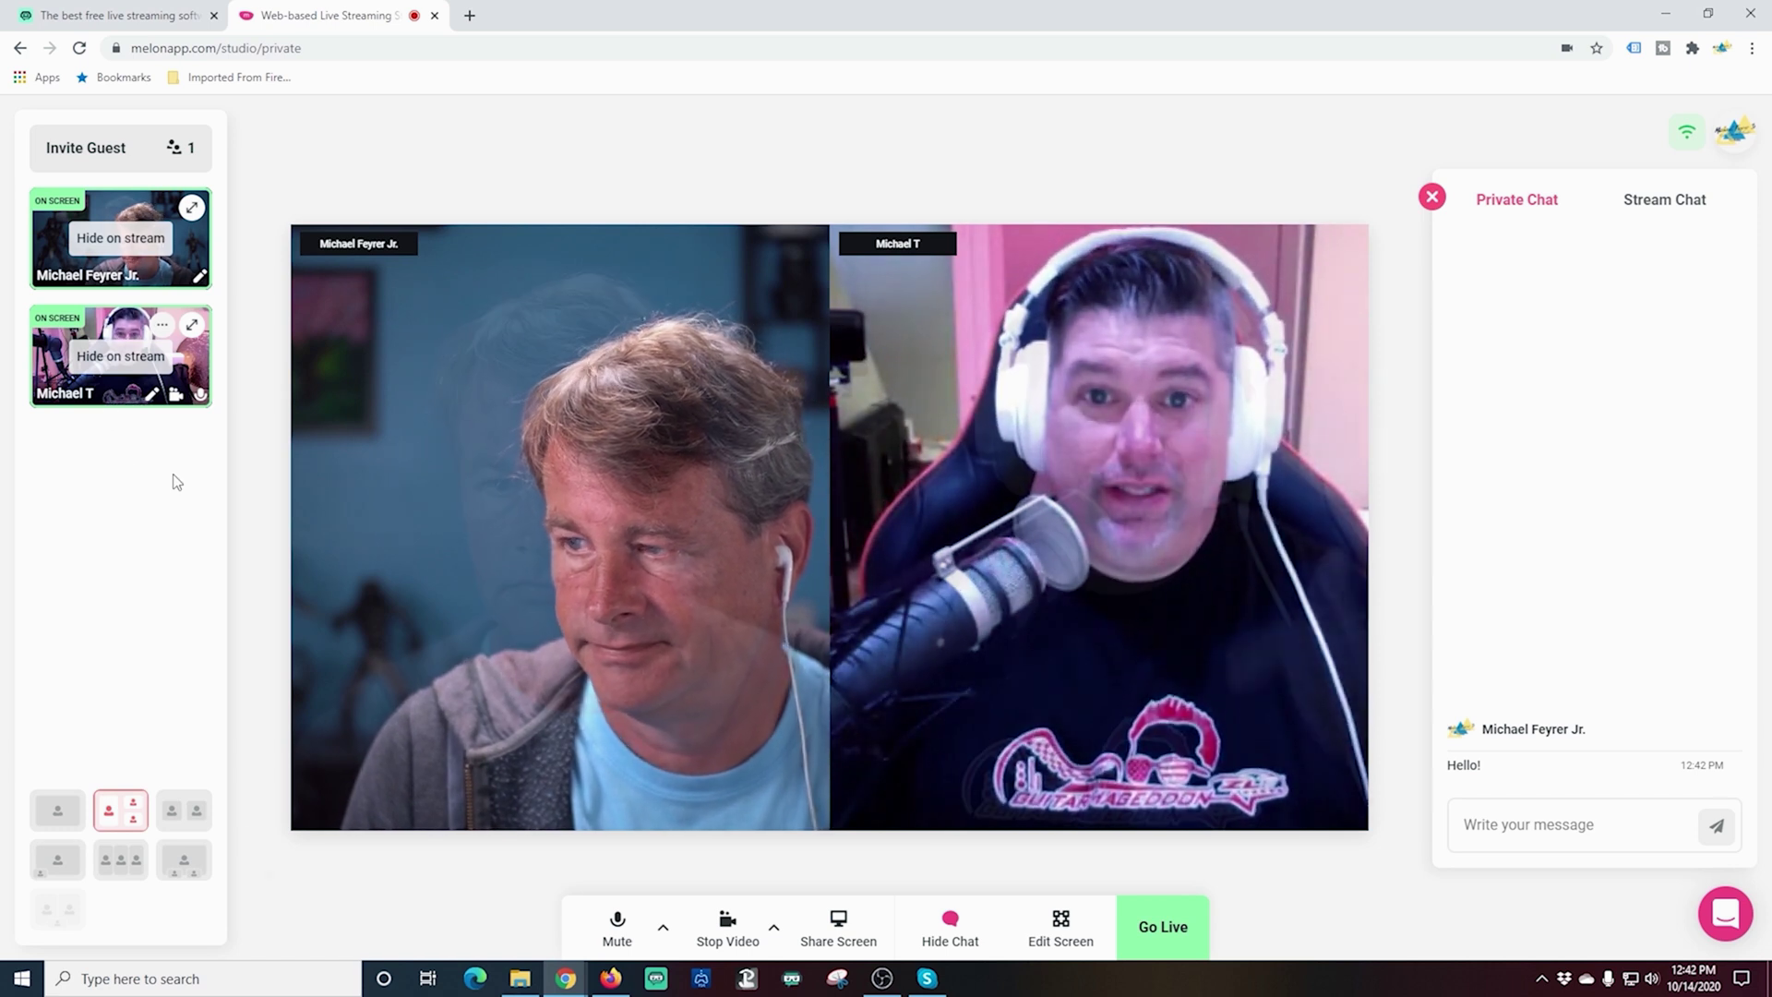
pyautogui.click(193, 814)
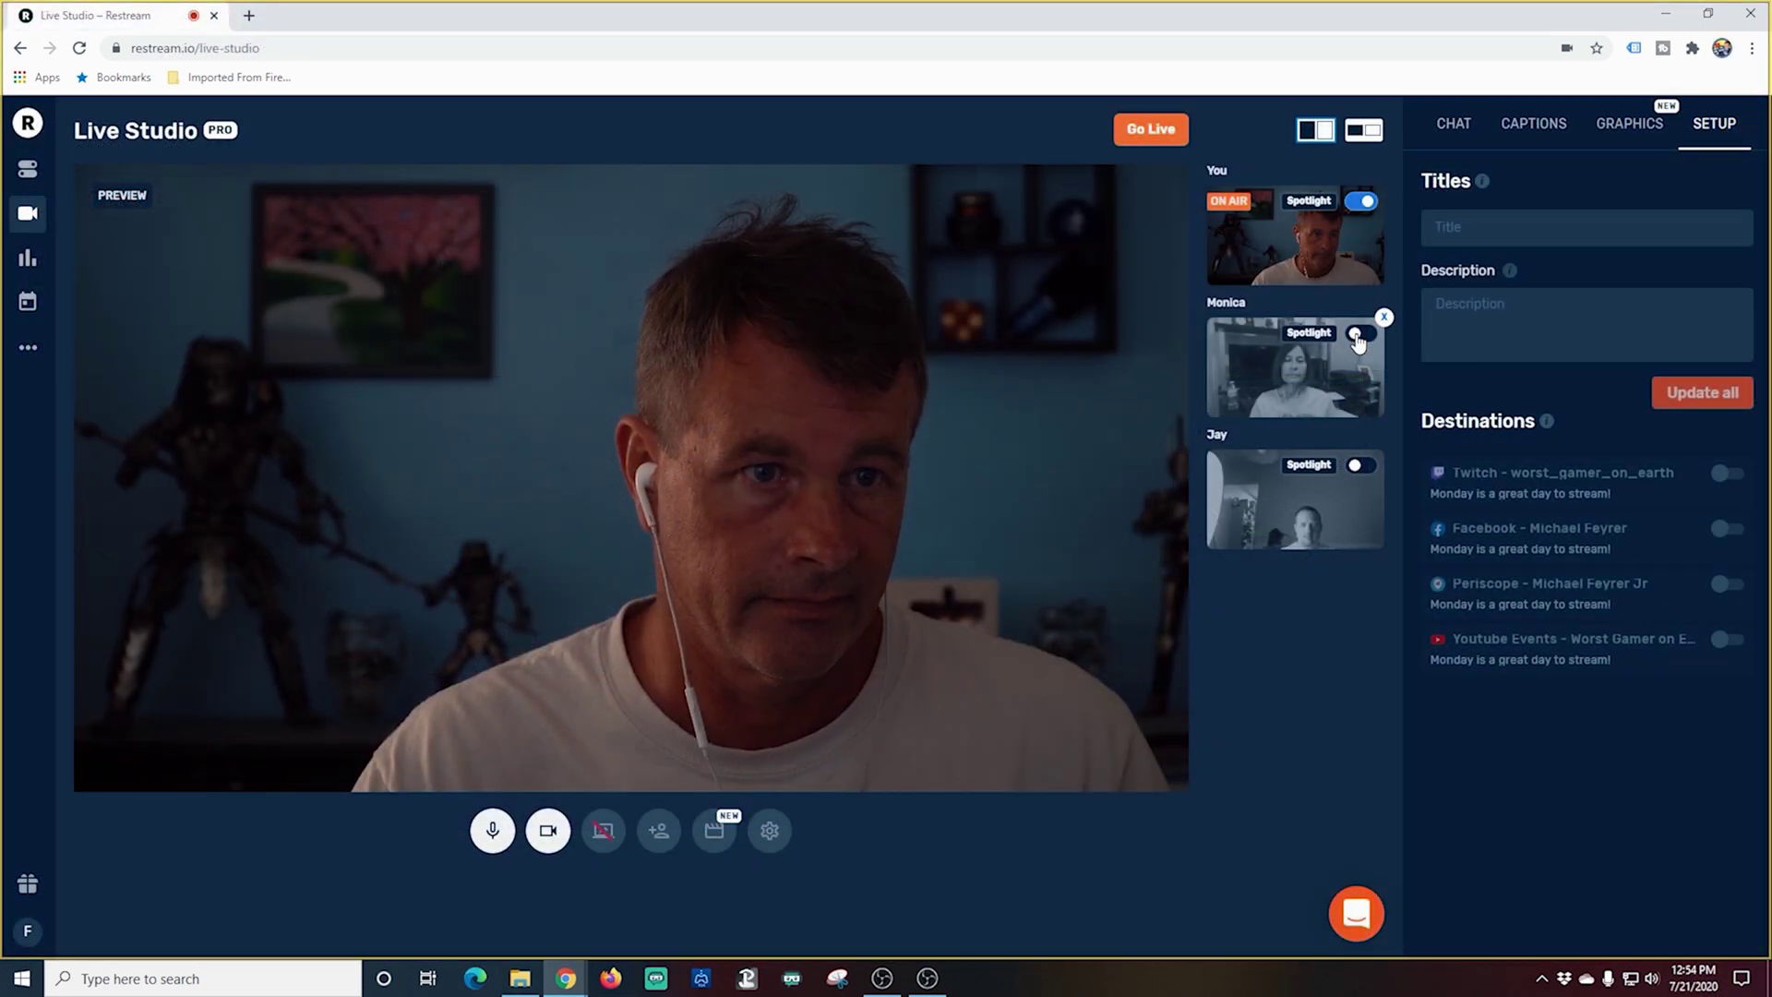
pyautogui.click(1357, 335)
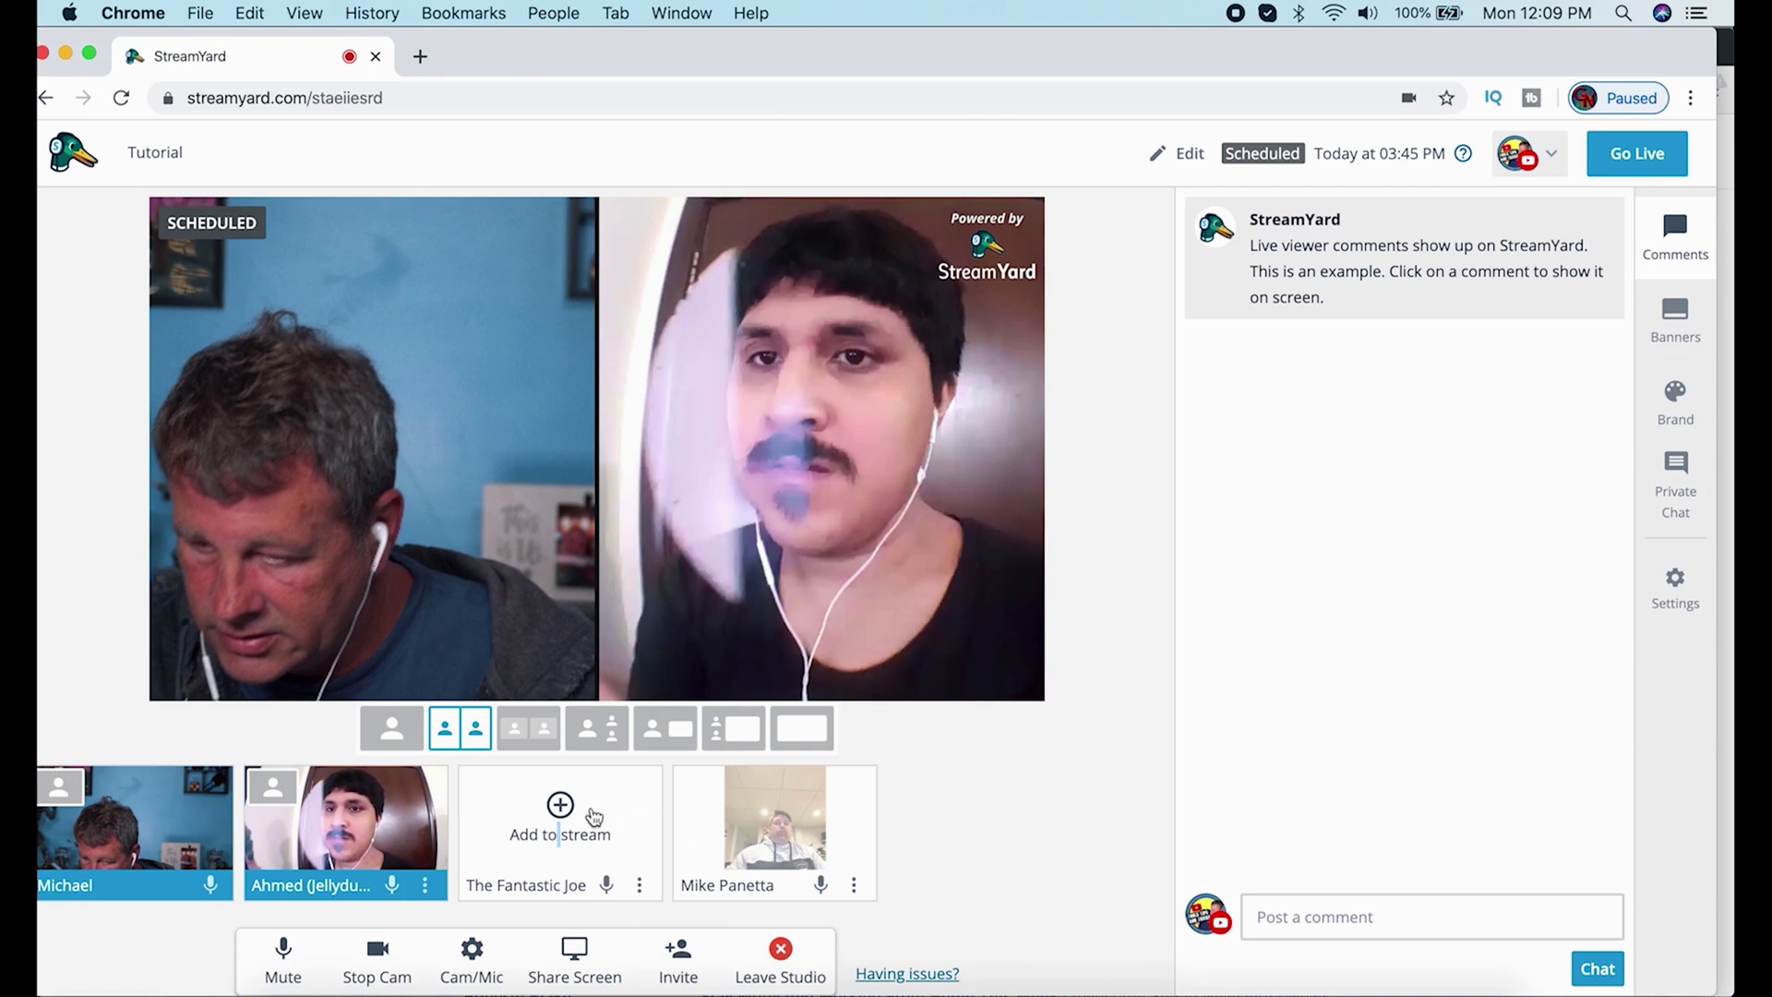
# Step: Add the third and fourth guests to the stream, then try the grid and large-speaker layouts
pyautogui.click(594, 816)
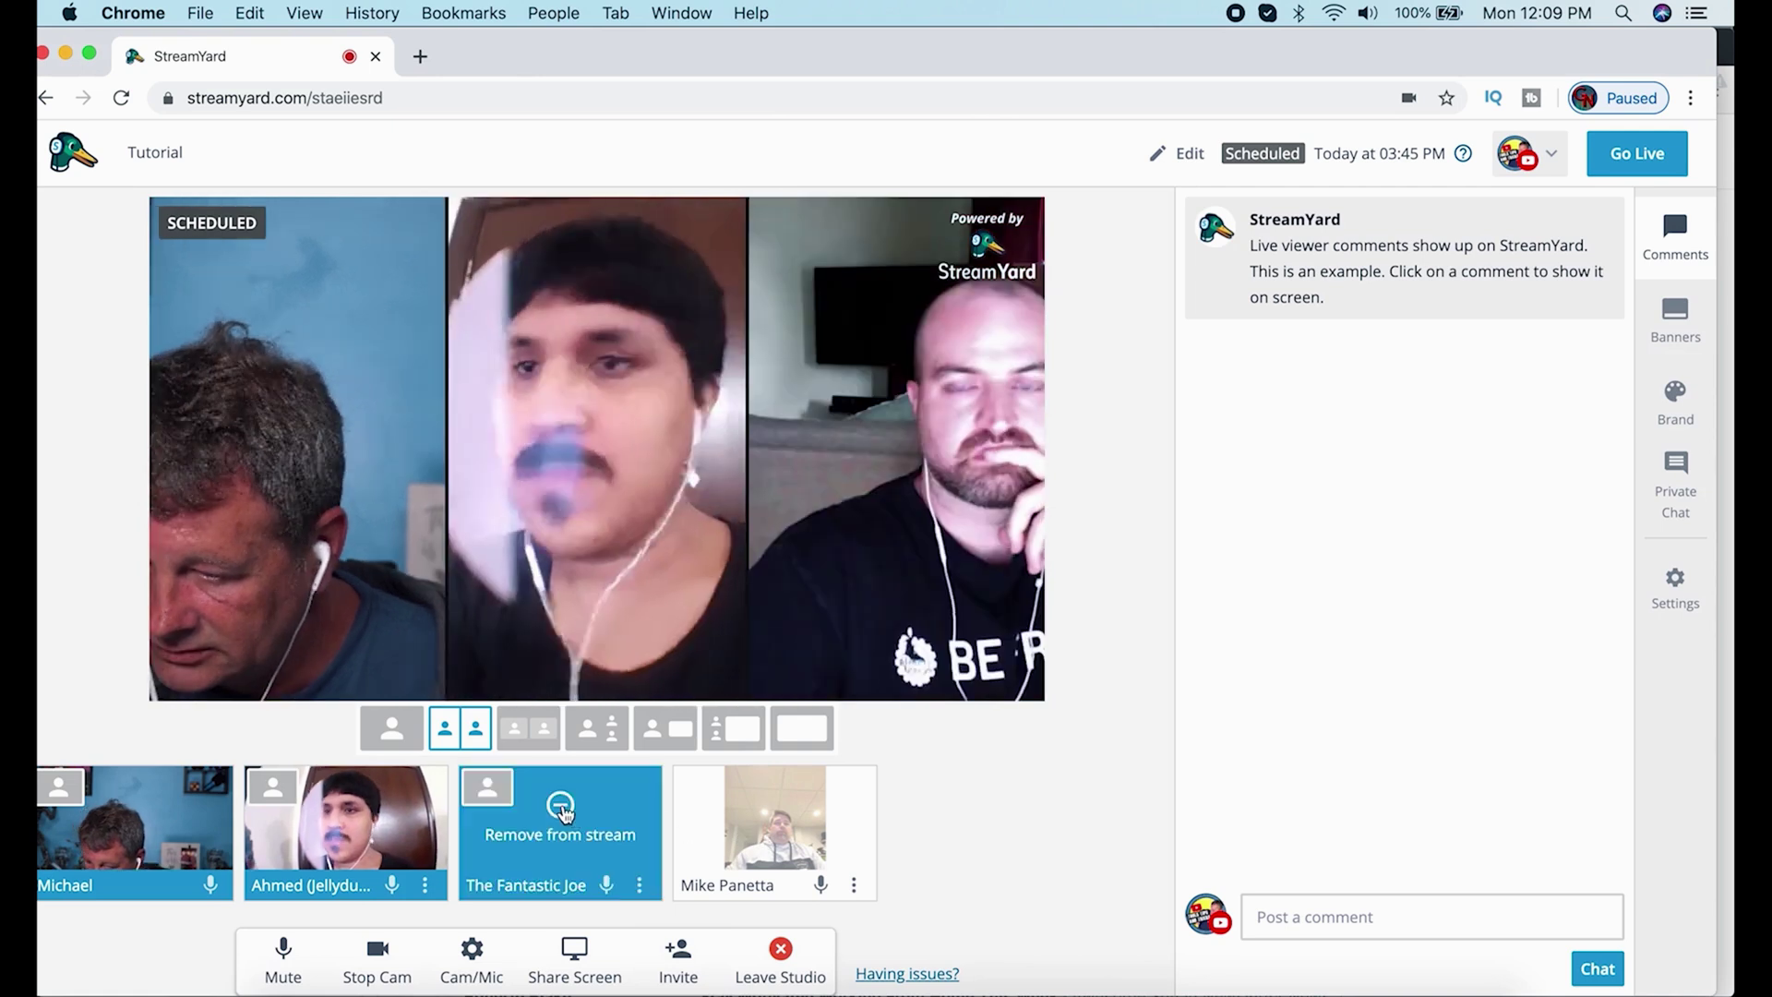
pyautogui.click(775, 806)
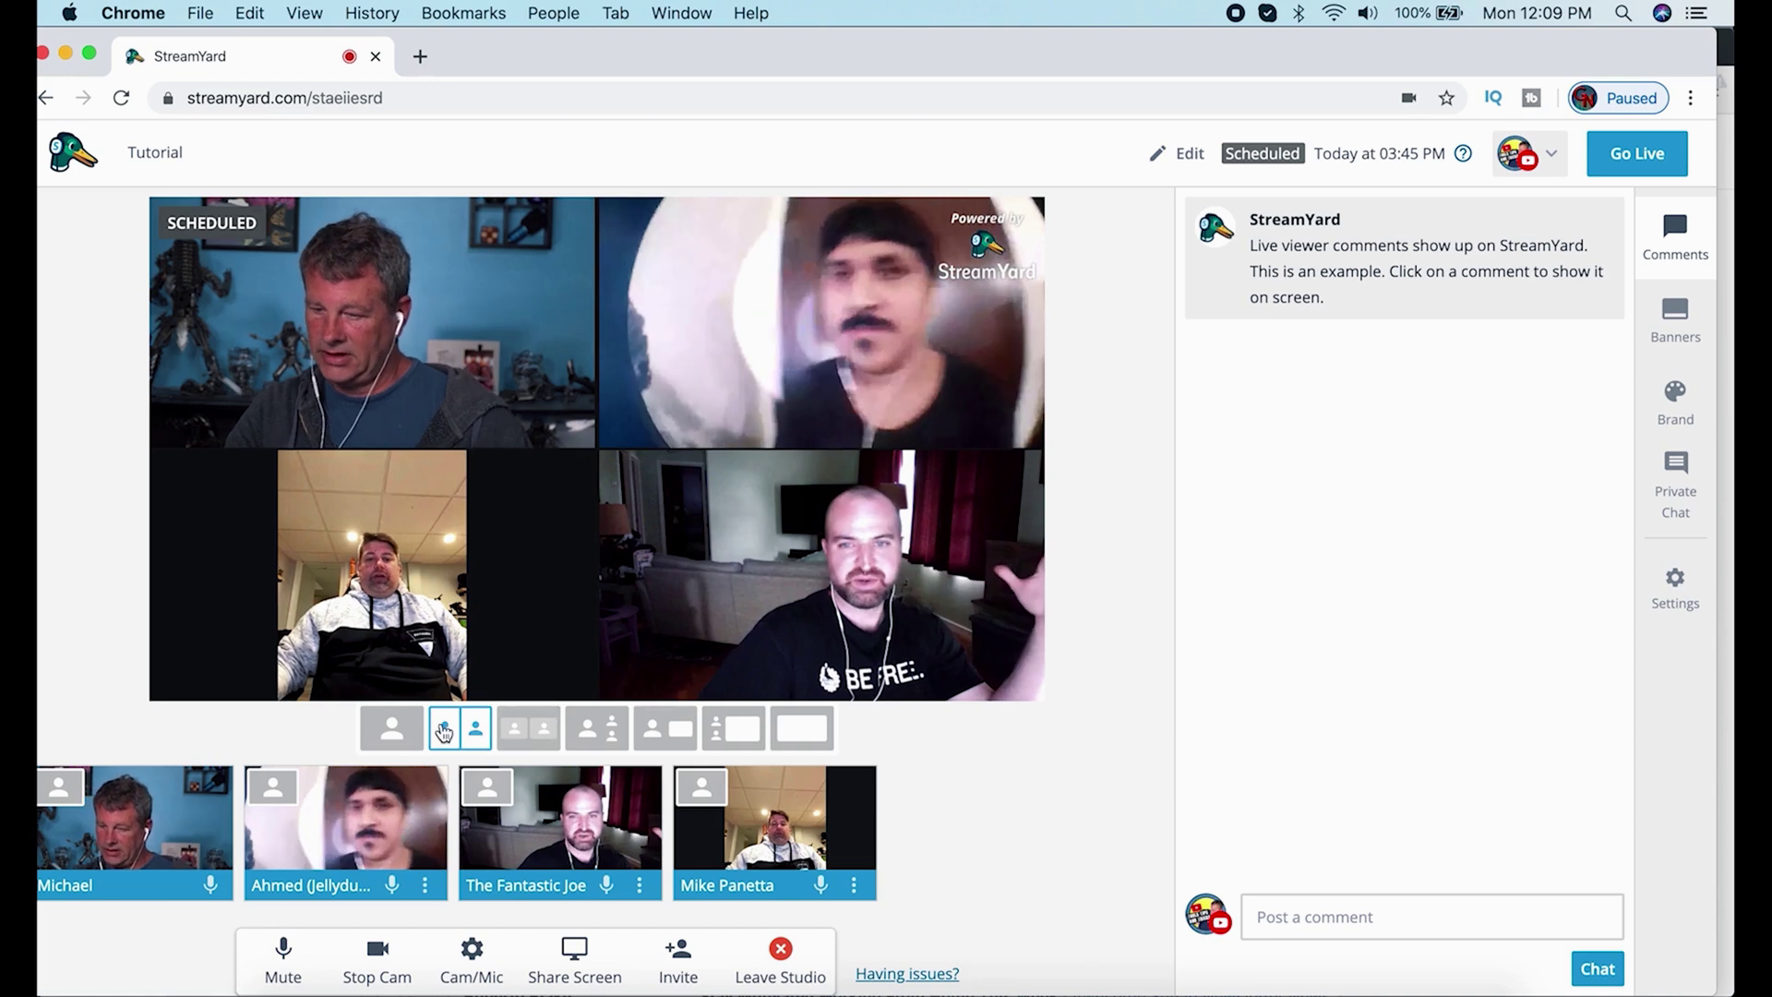
pyautogui.click(525, 735)
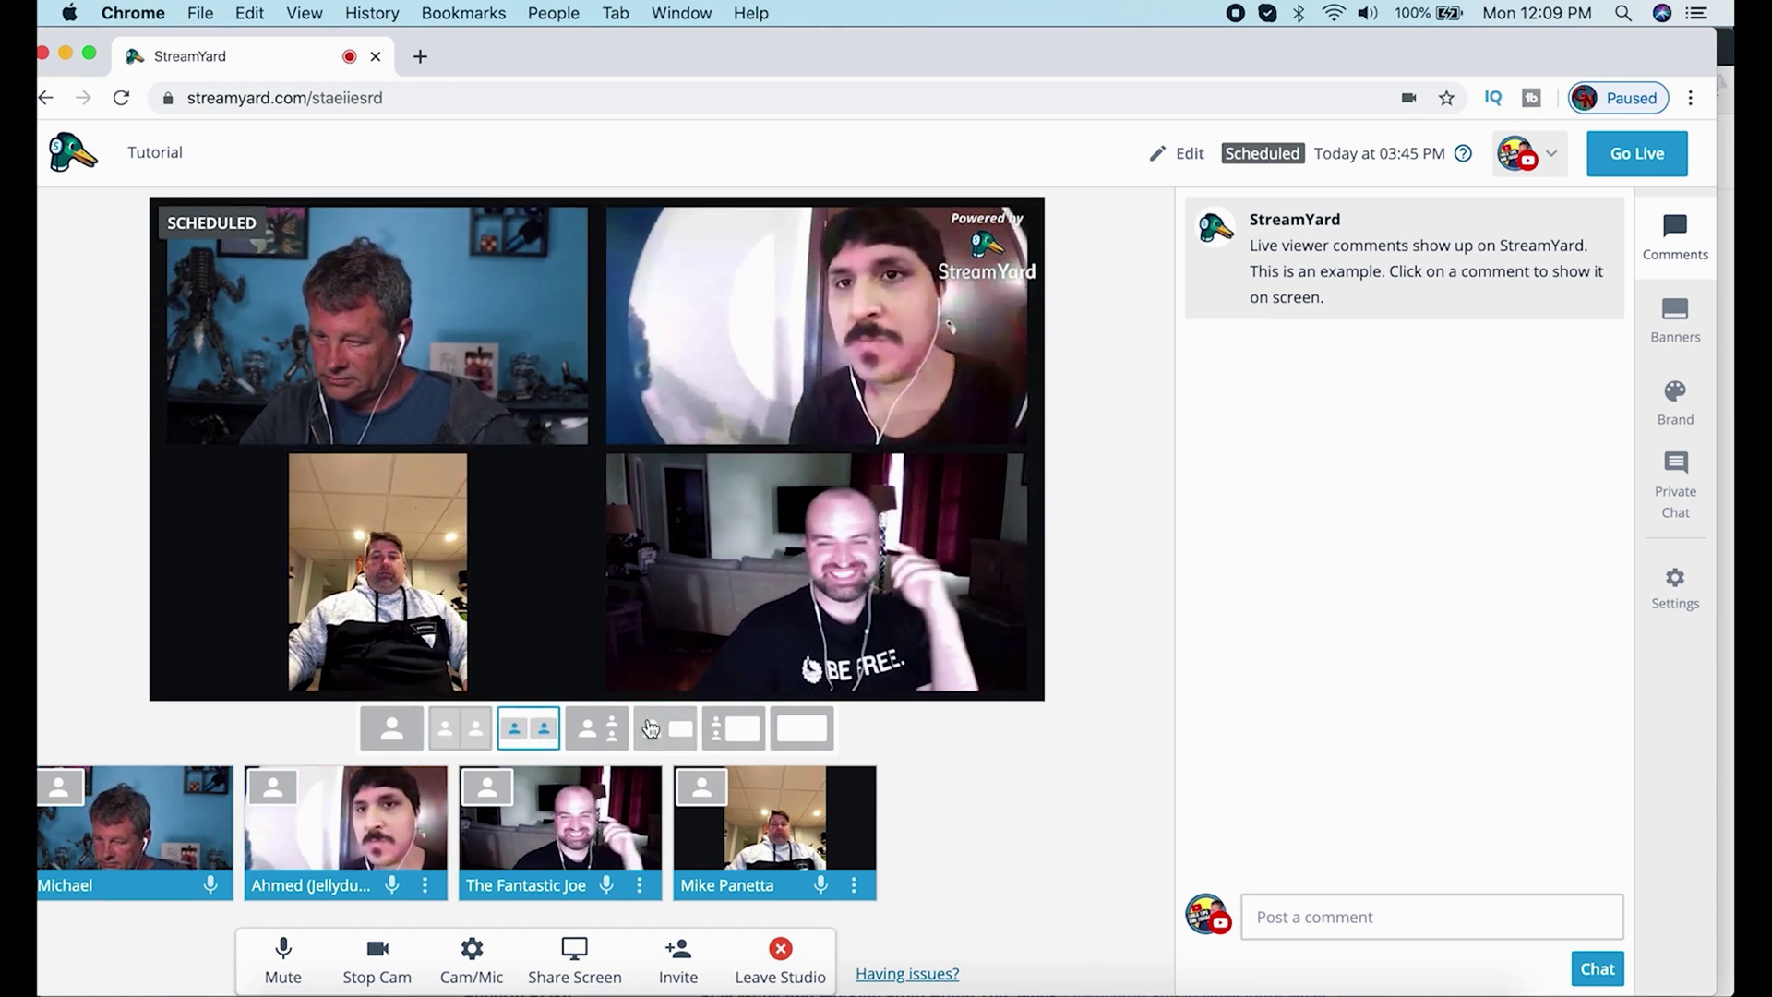
pyautogui.click(596, 728)
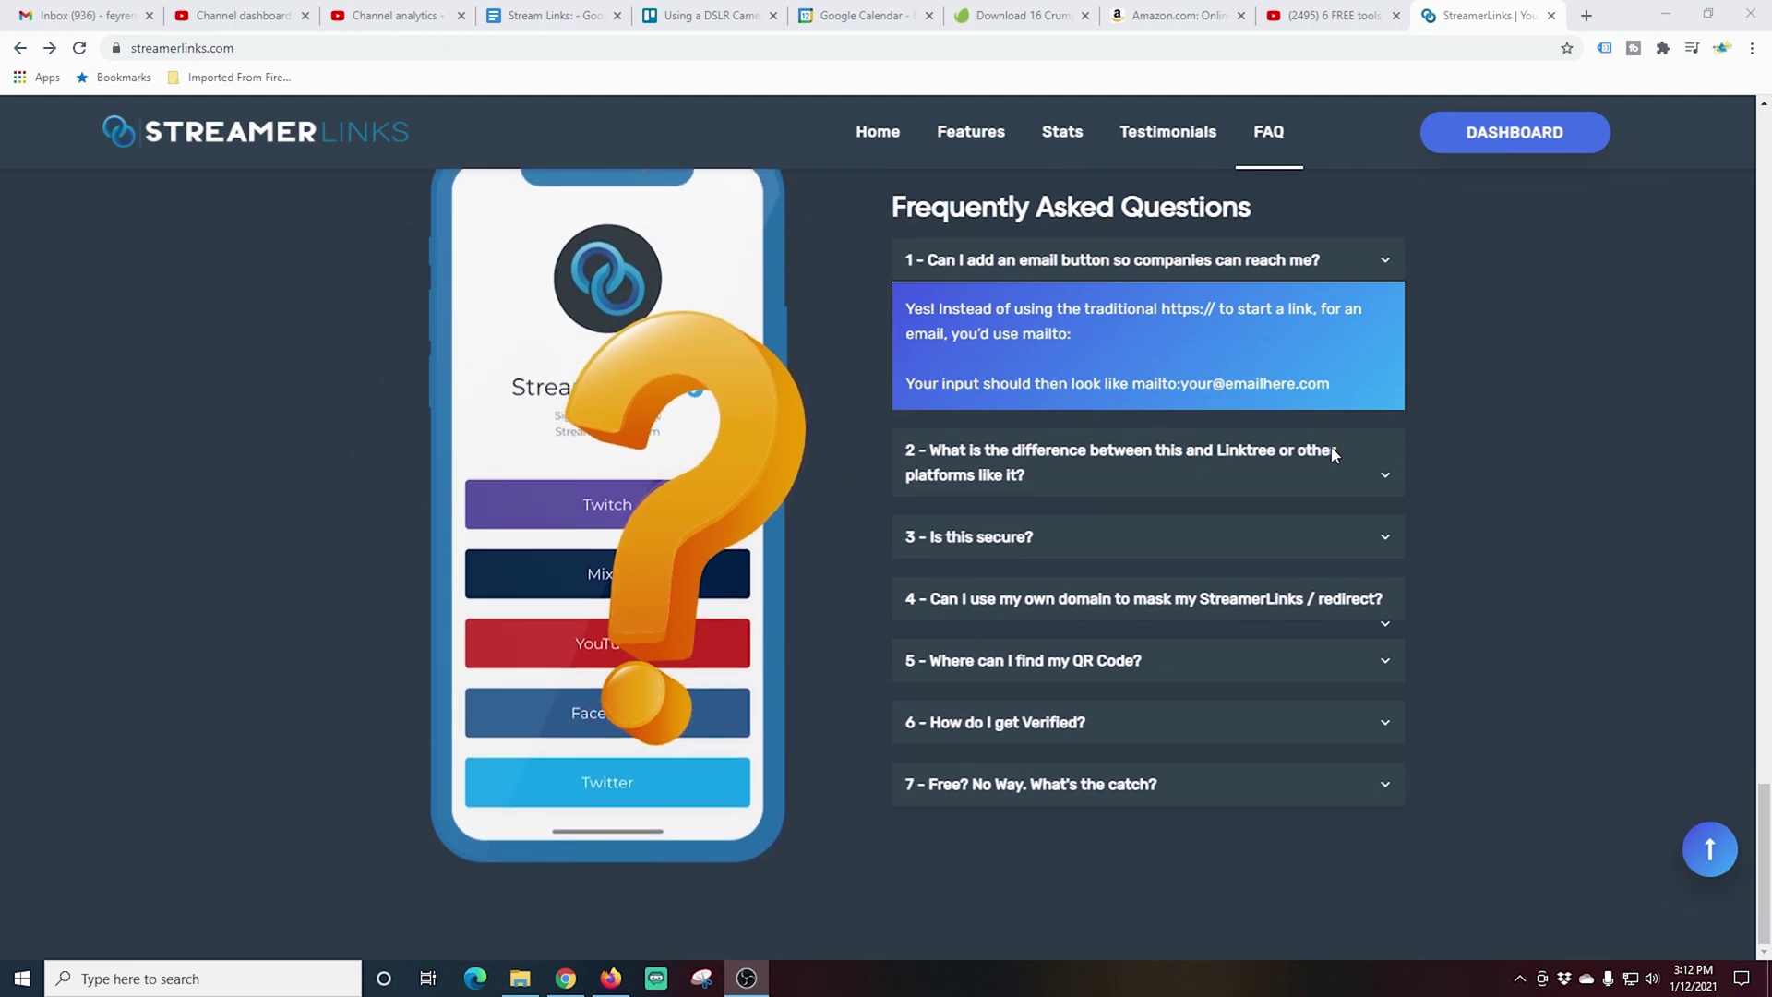
# Step: Scroll the FAQ back to the top of the homepage and go to the StreamerLinks DASHBOARD
pyautogui.scroll(1, 1331, 452)
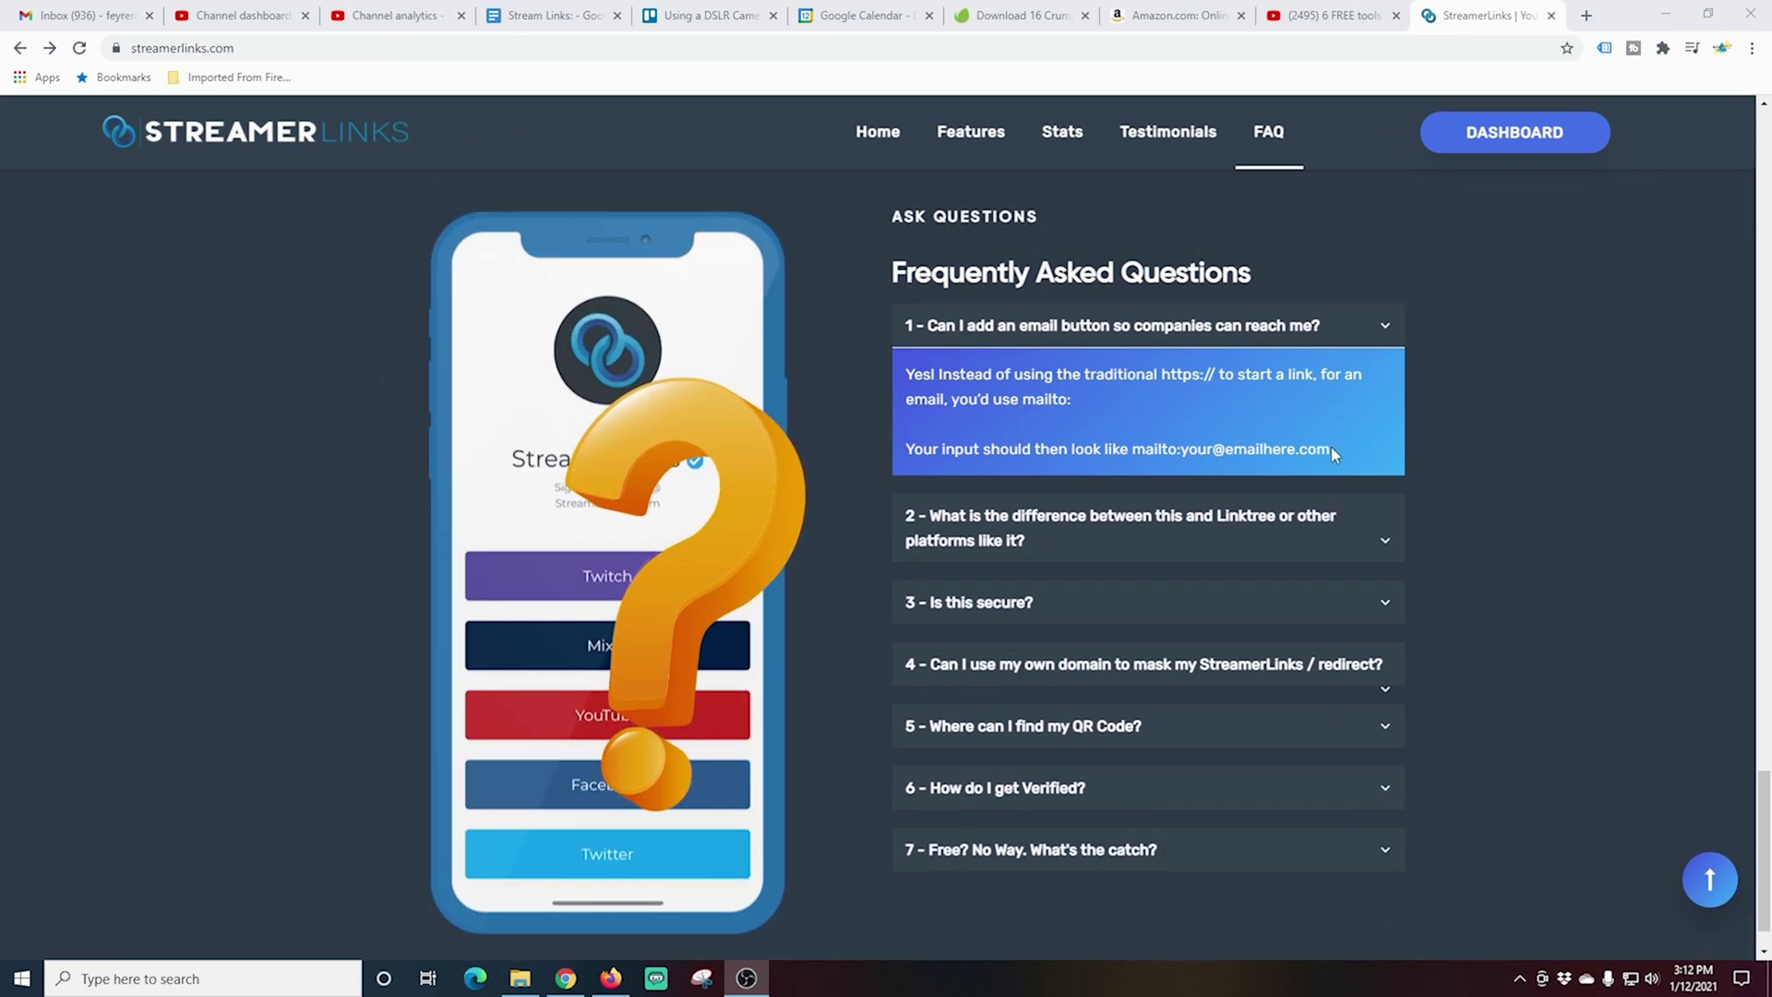
pyautogui.scroll(10, 1330, 452)
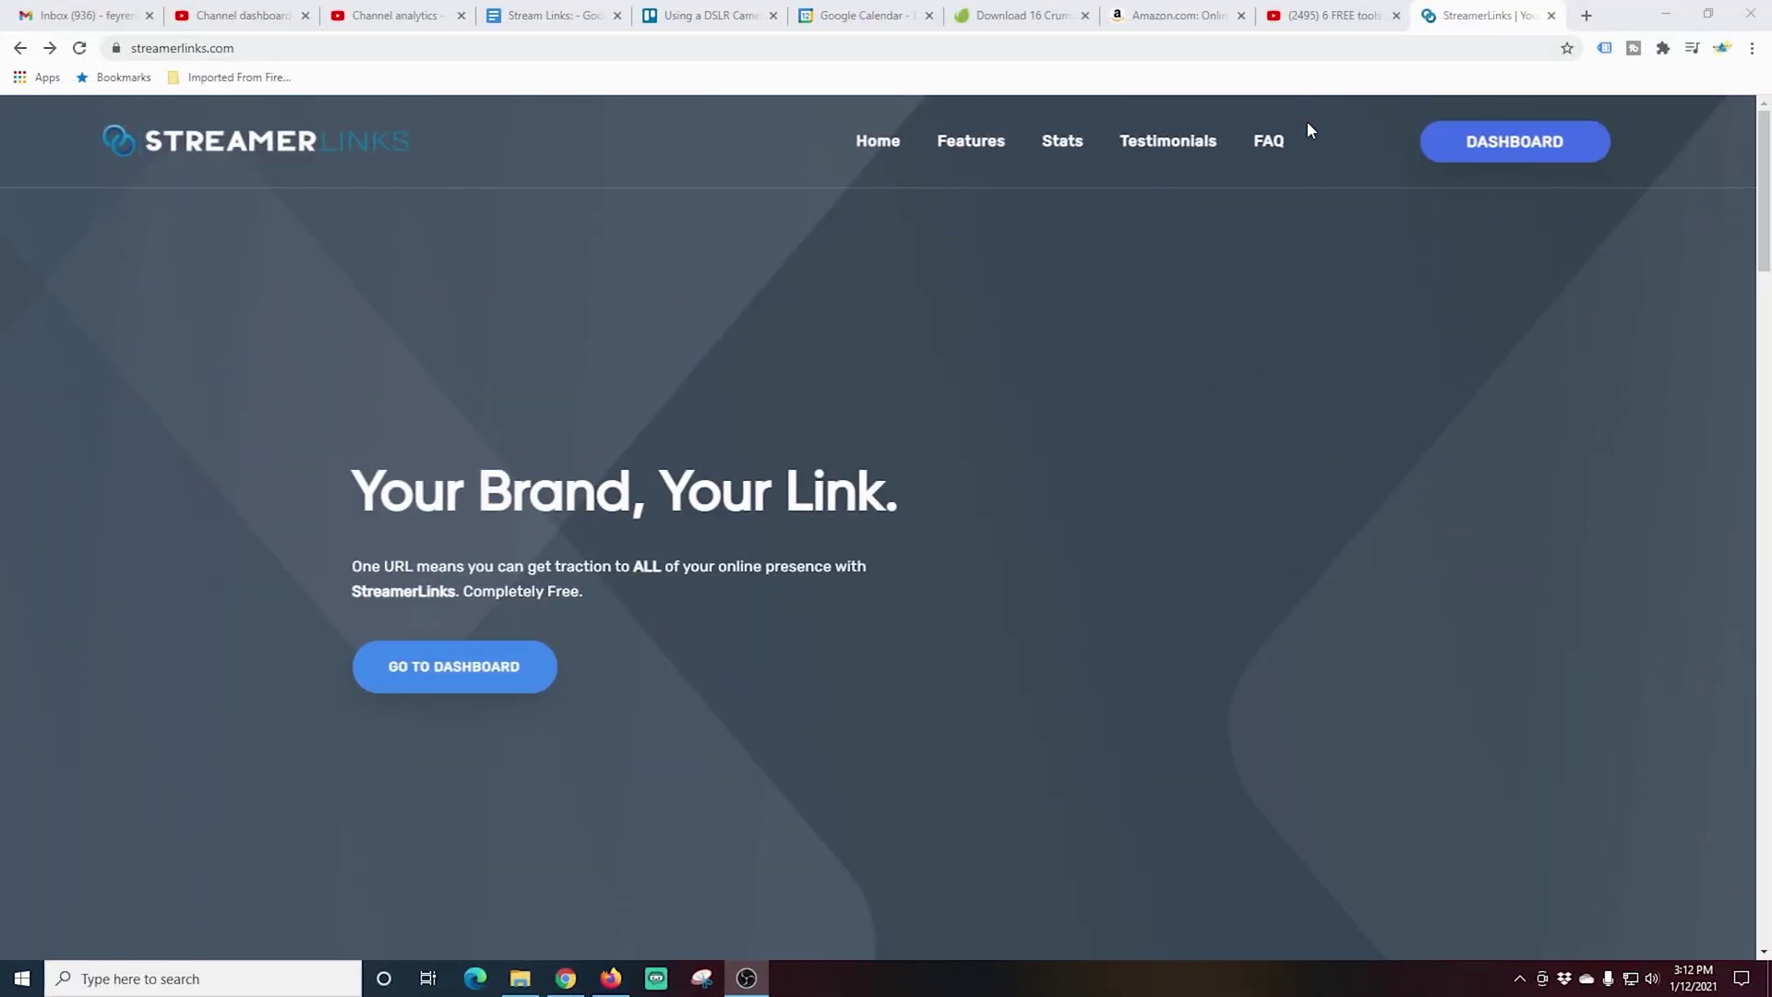
pyautogui.click(1454, 150)
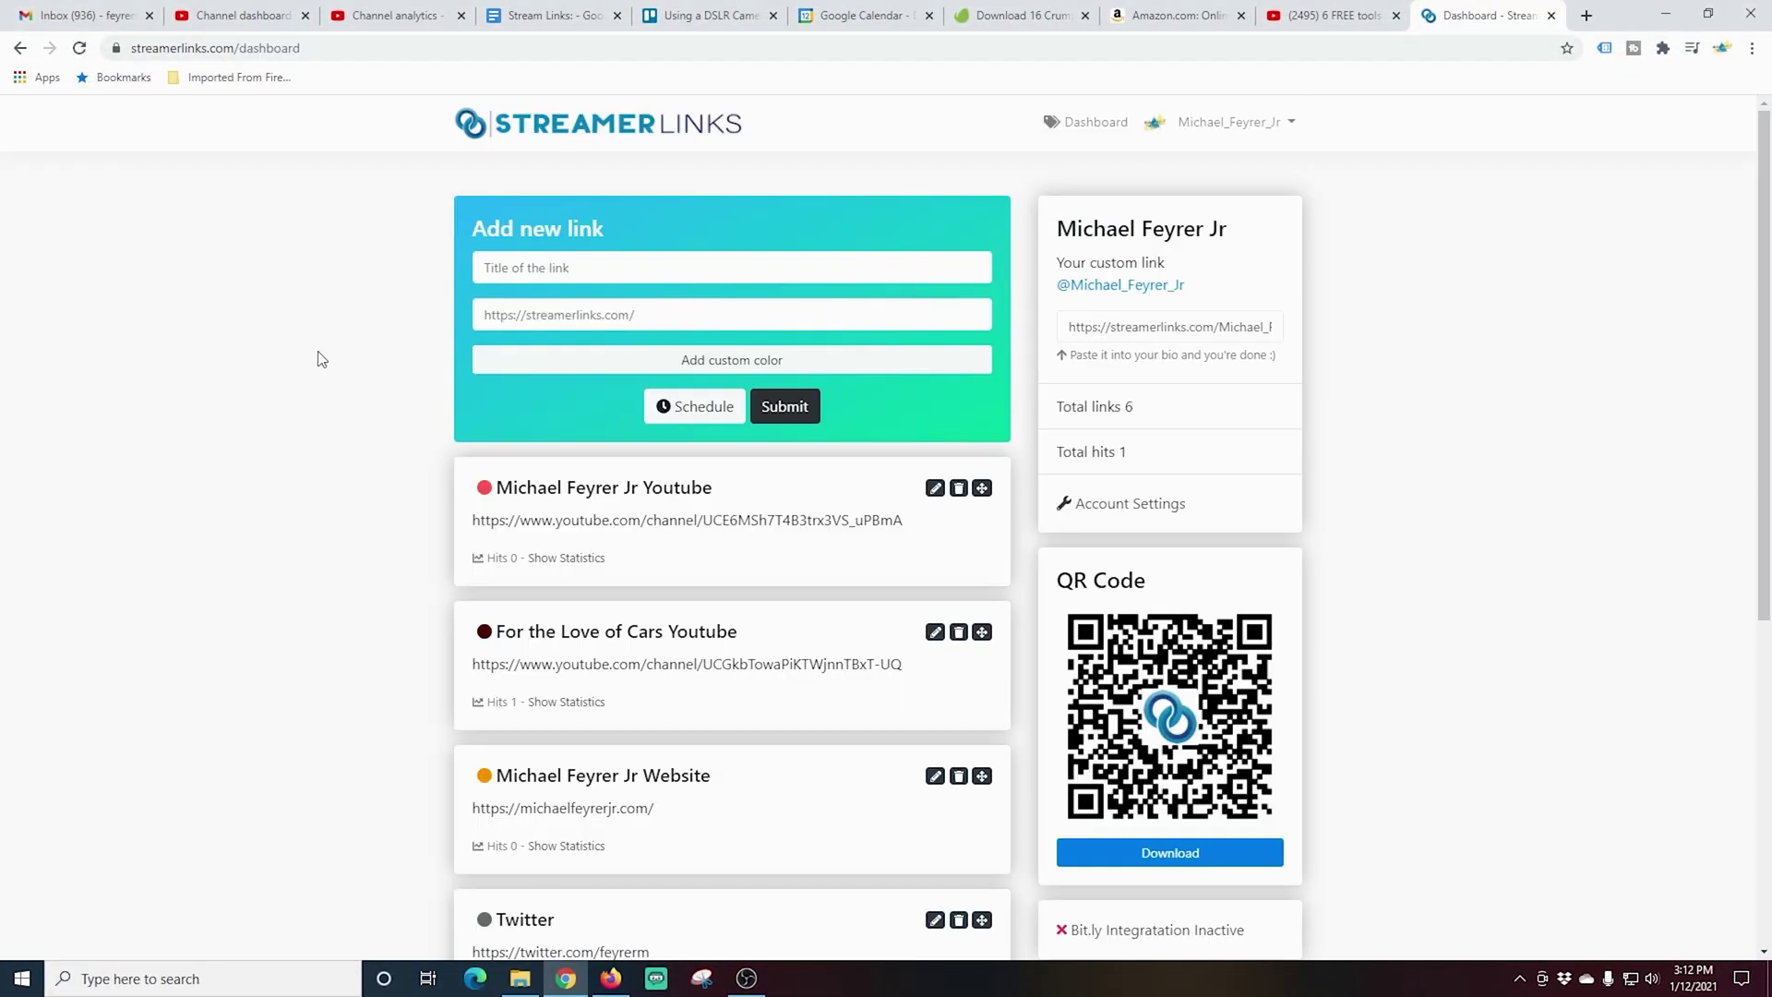
# Step: Choose a custom colour for a new link, then edit the personal website link card
pyautogui.scroll(-3, 324, 359)
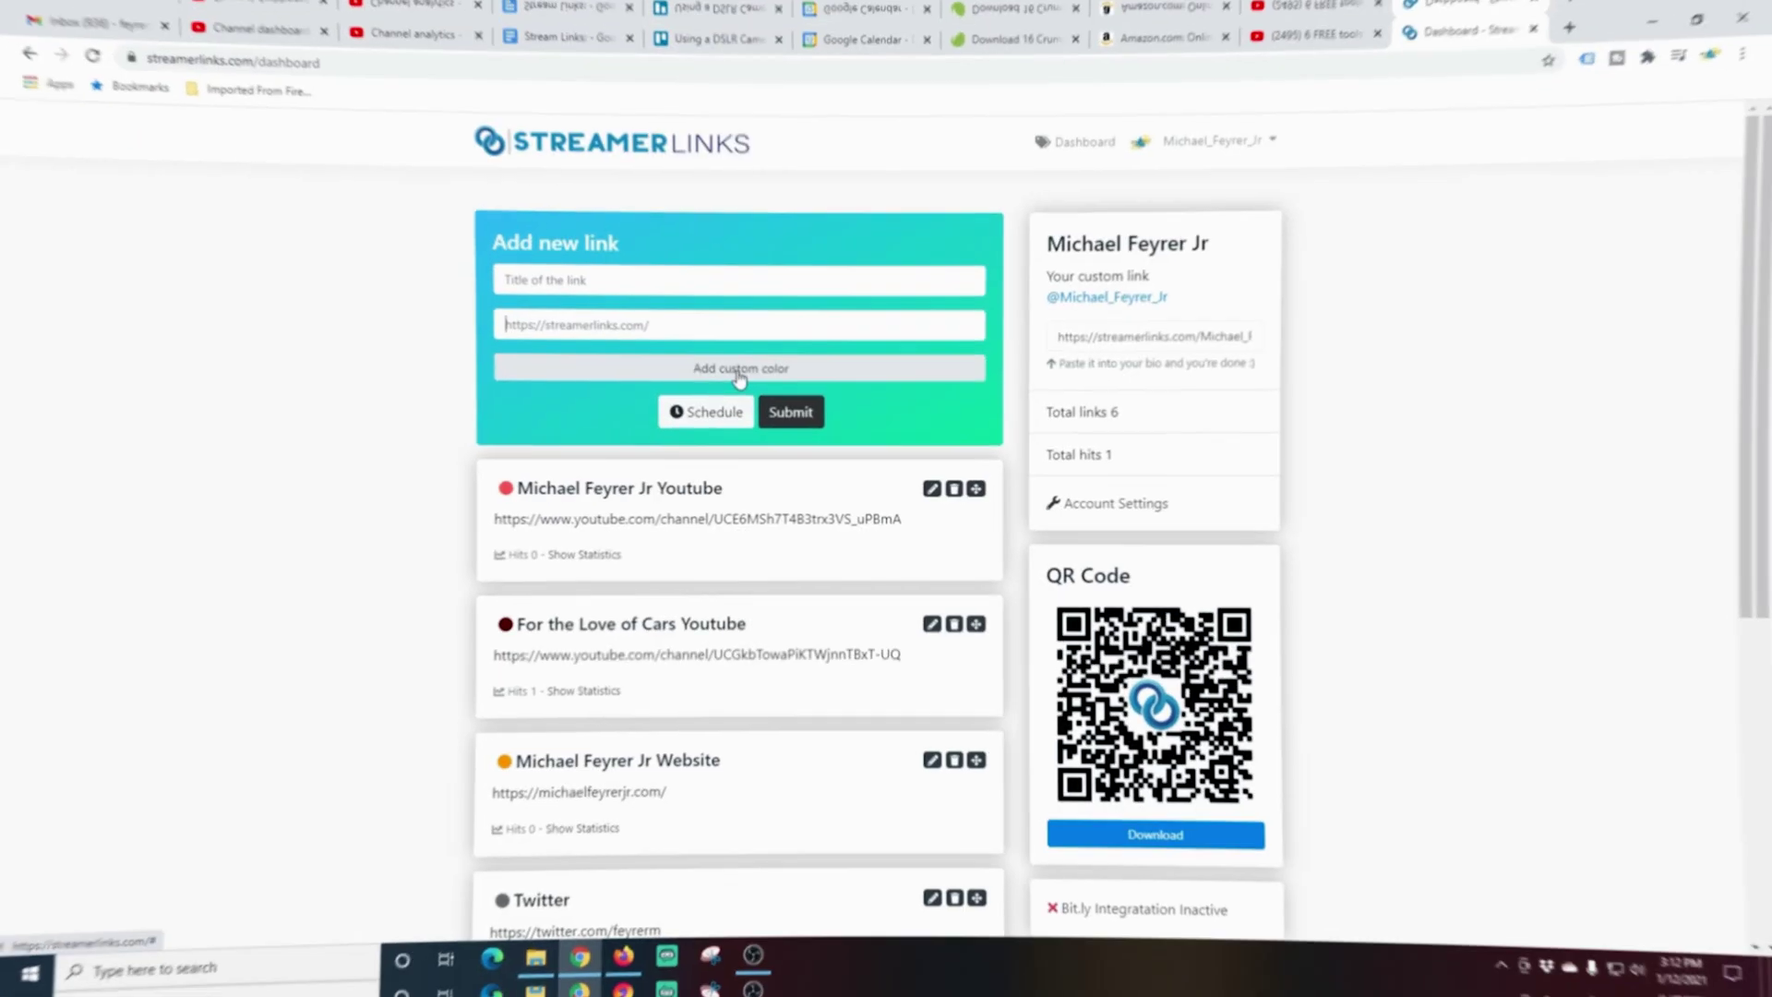
pyautogui.click(738, 369)
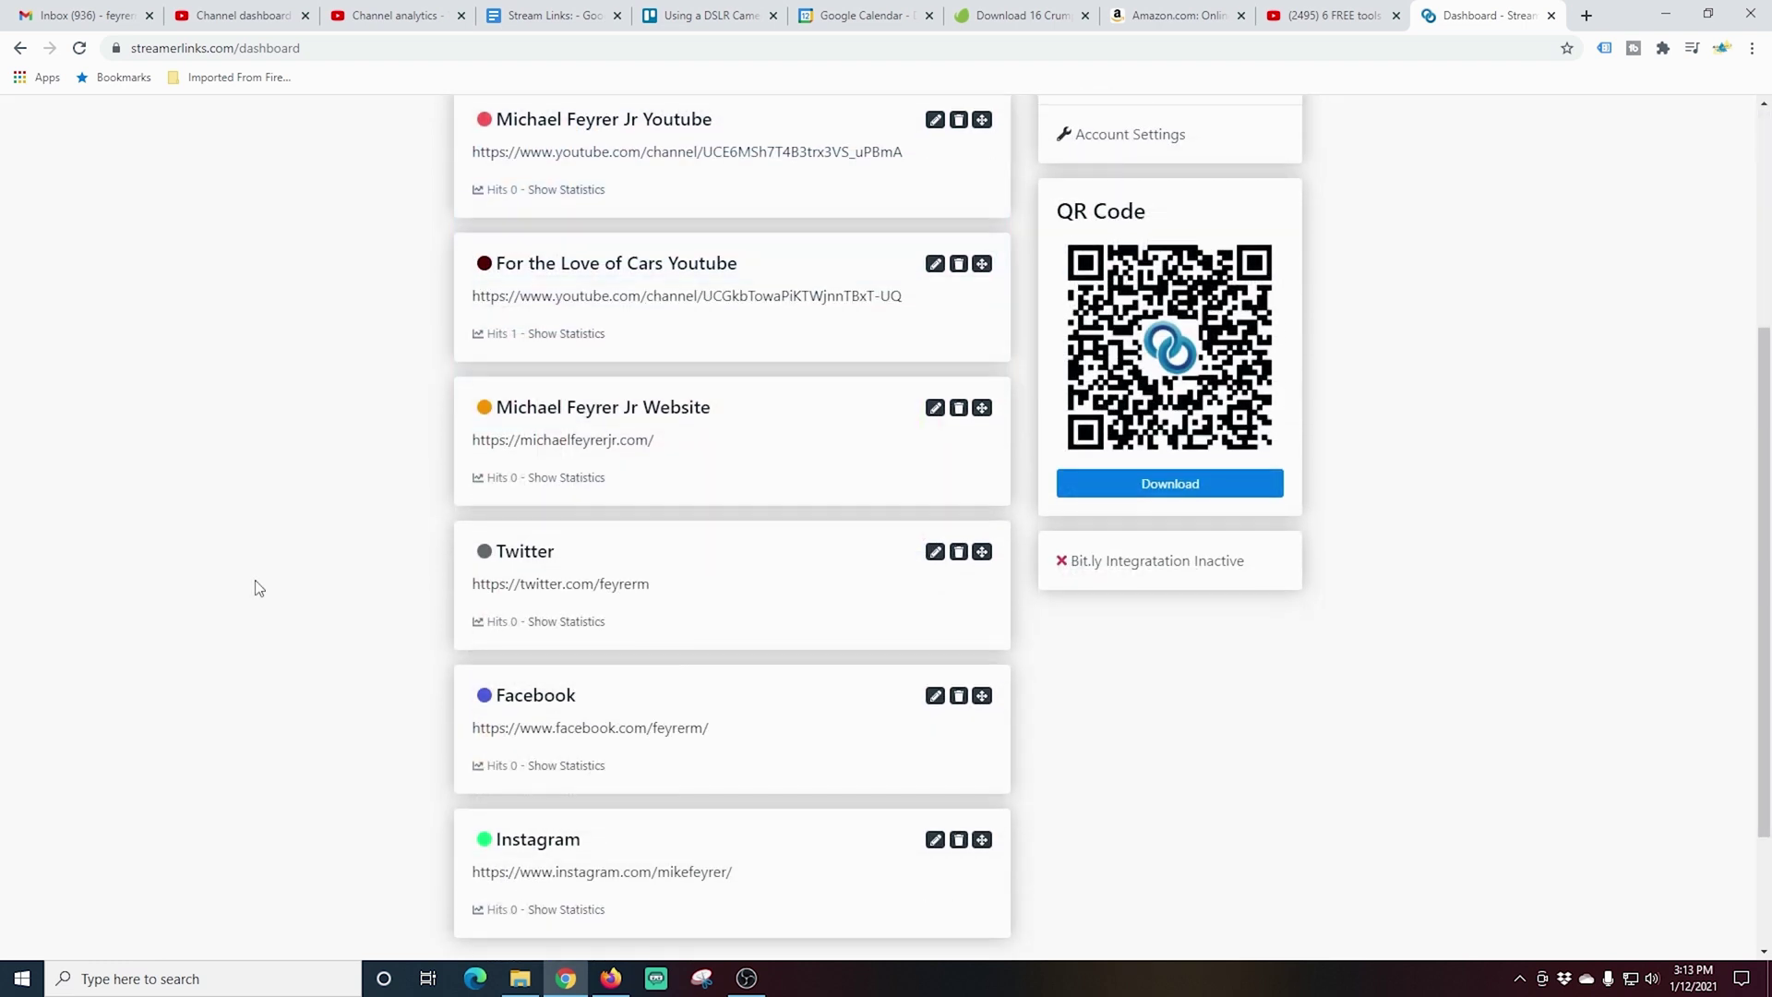
pyautogui.click(937, 407)
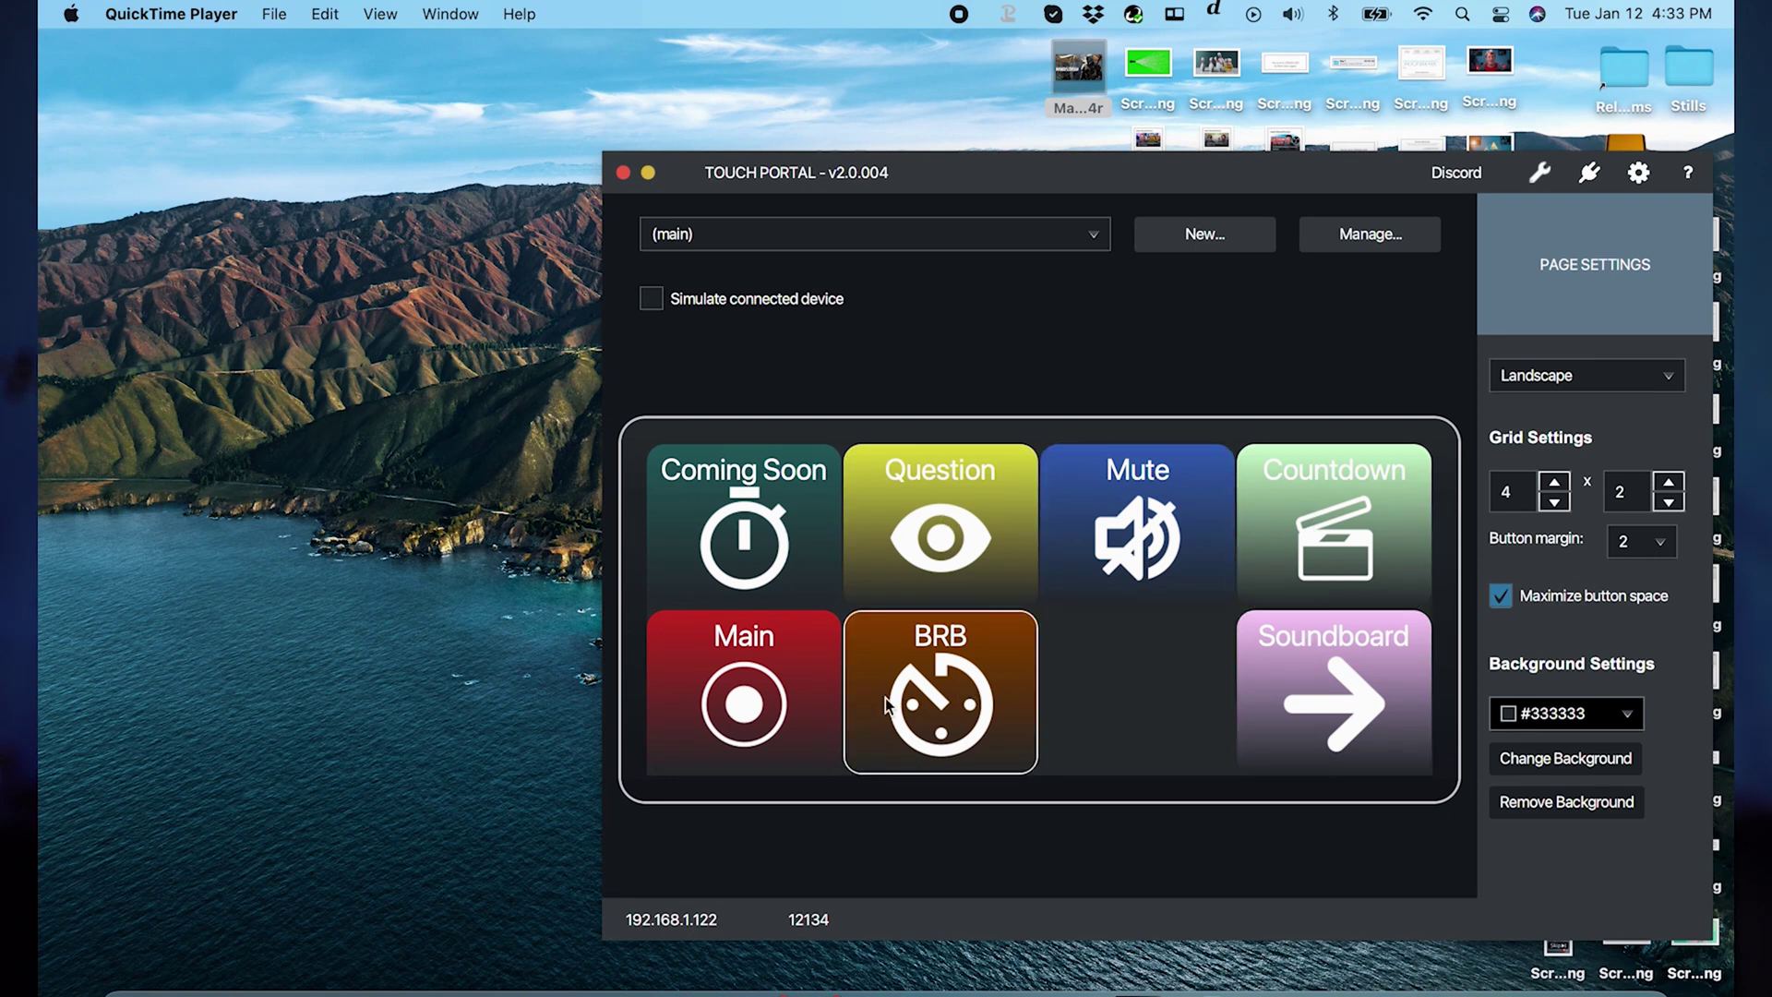
# Step: Open the Mute button editor and browse the Flat White icon pack without changing the icon
pyautogui.click(1116, 561)
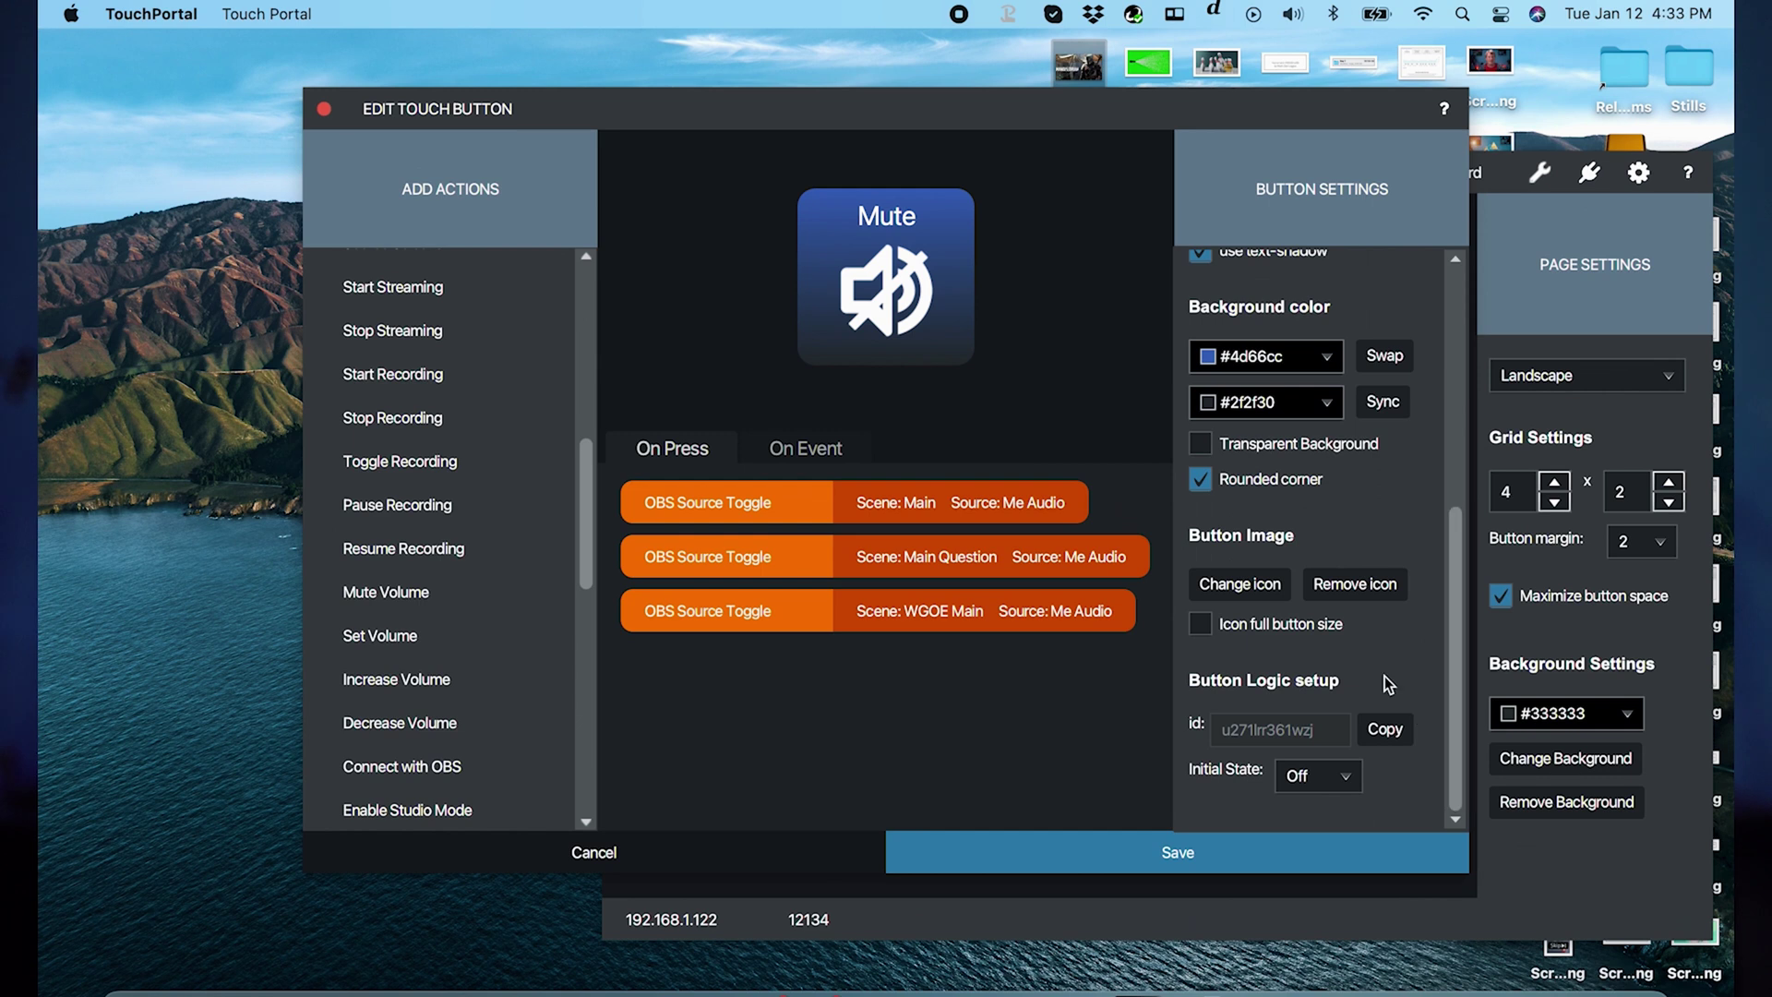
pyautogui.click(1233, 652)
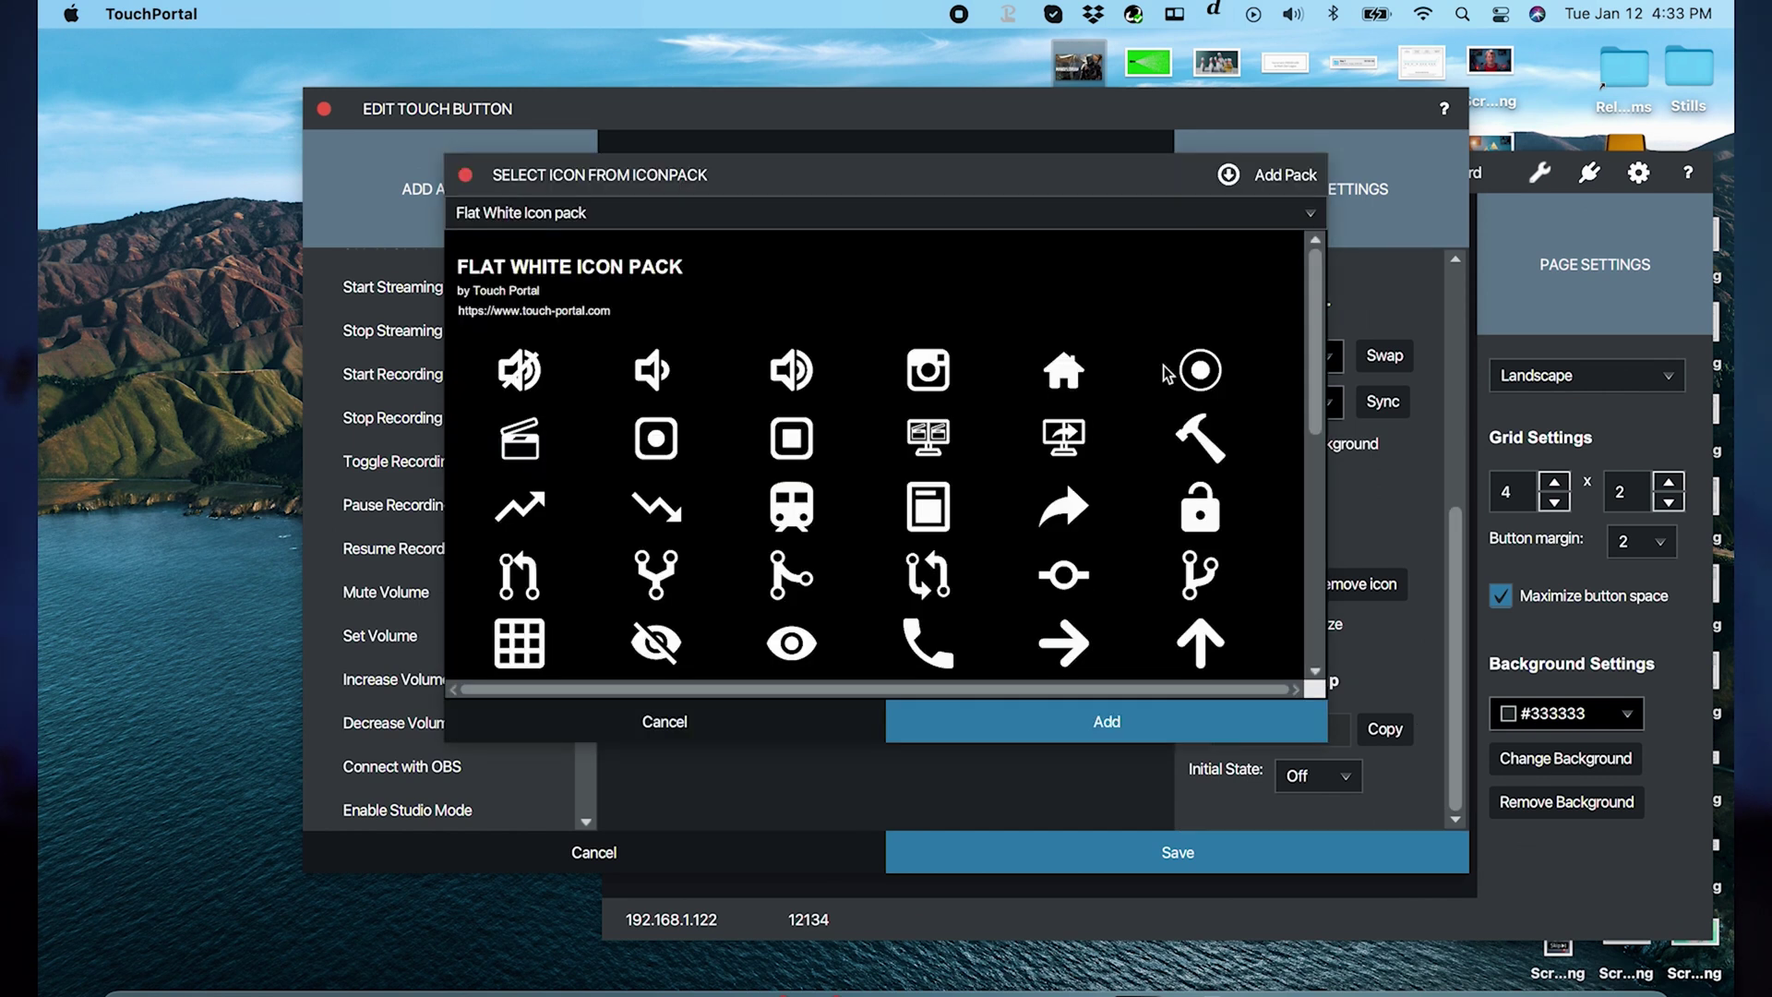
pyautogui.moveTo(1315, 325); pyautogui.dragTo(1254, 609)
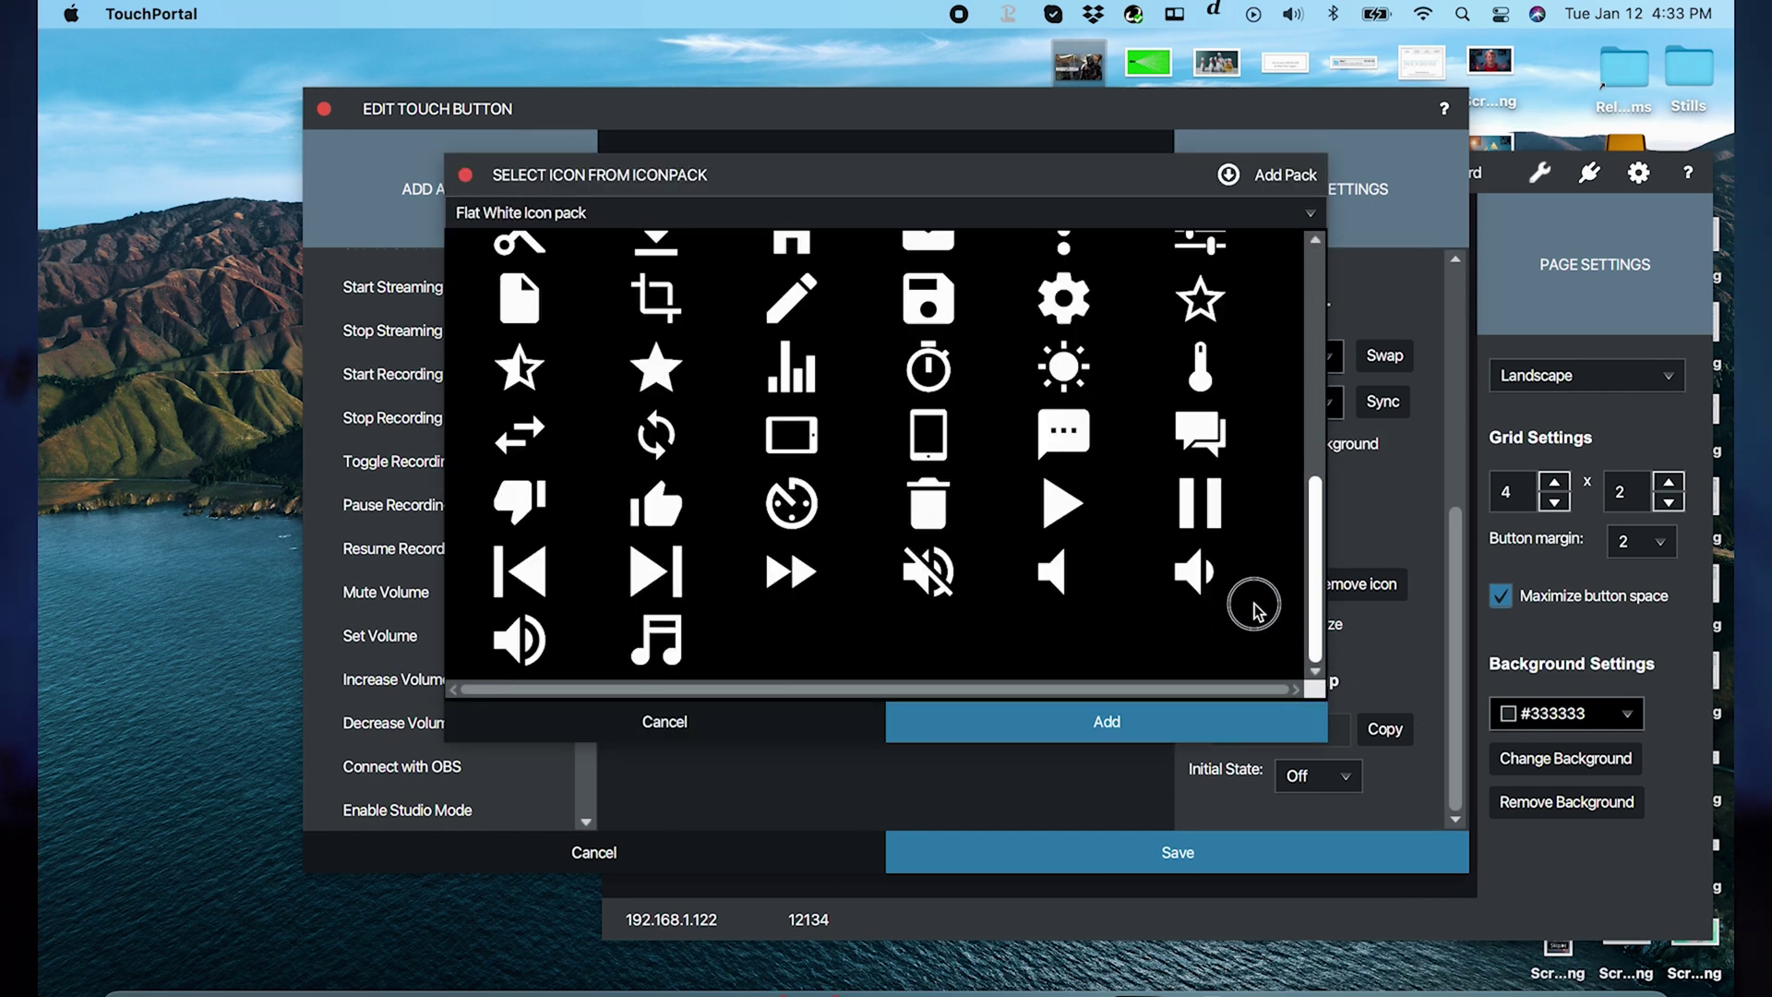
pyautogui.click(466, 176)
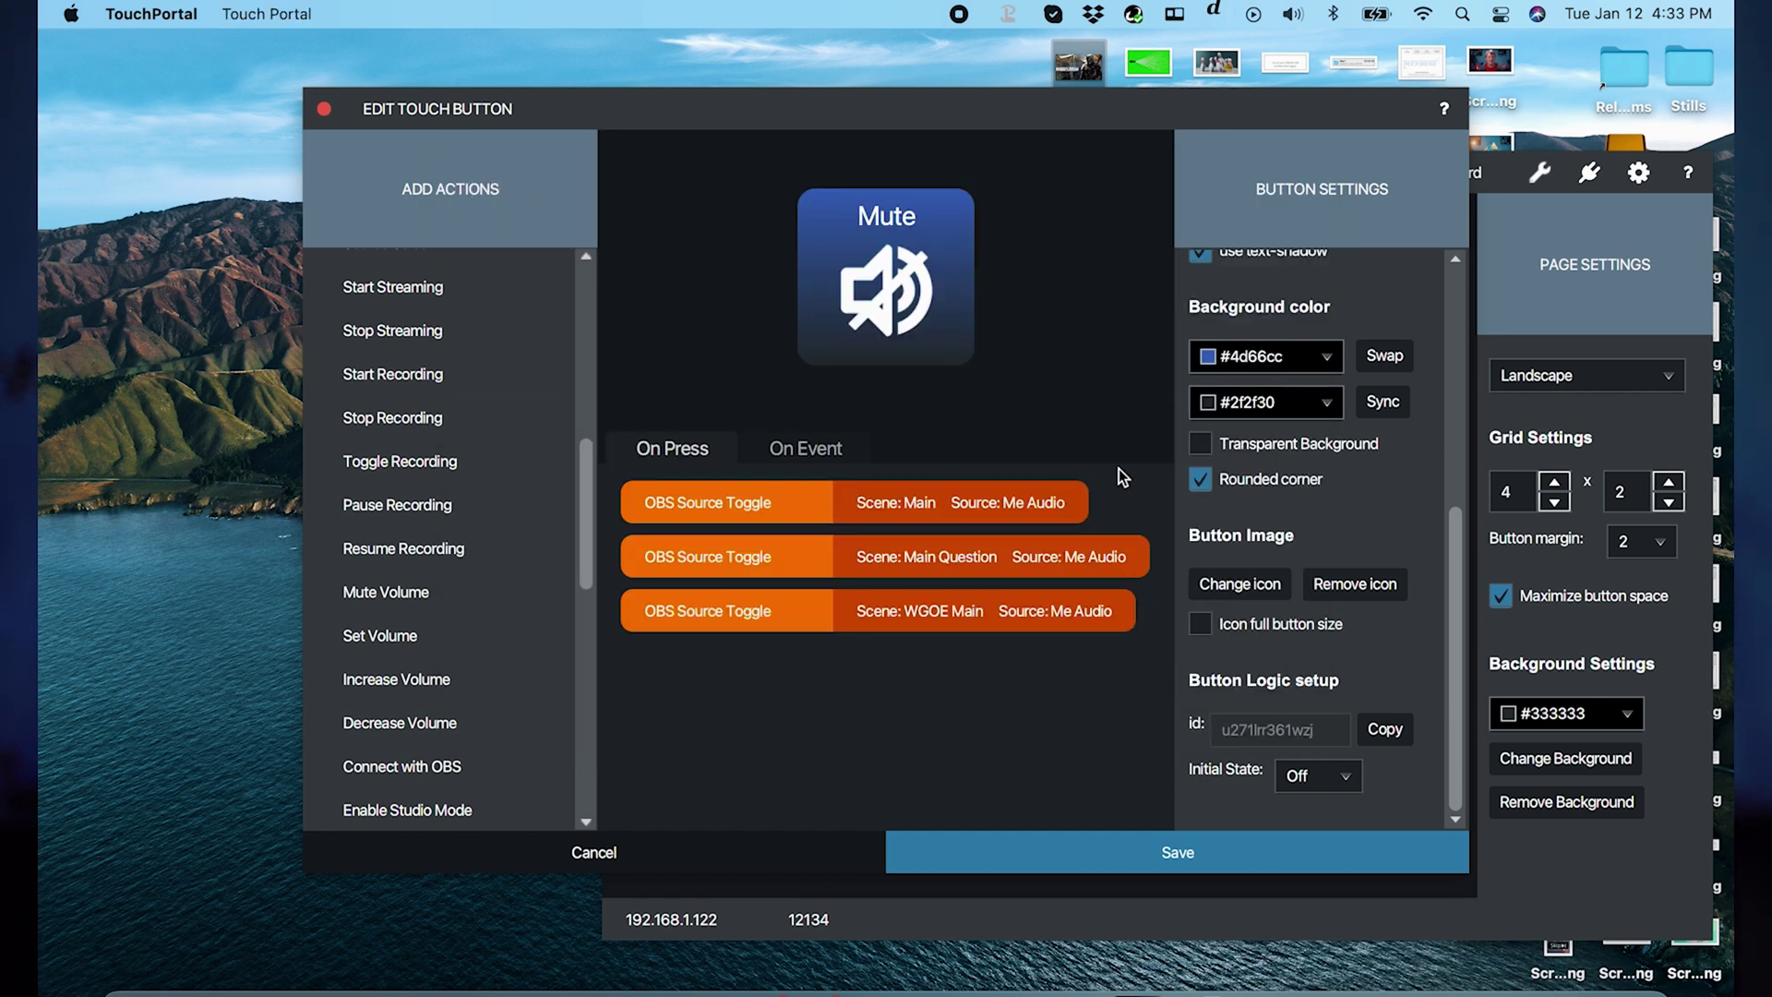